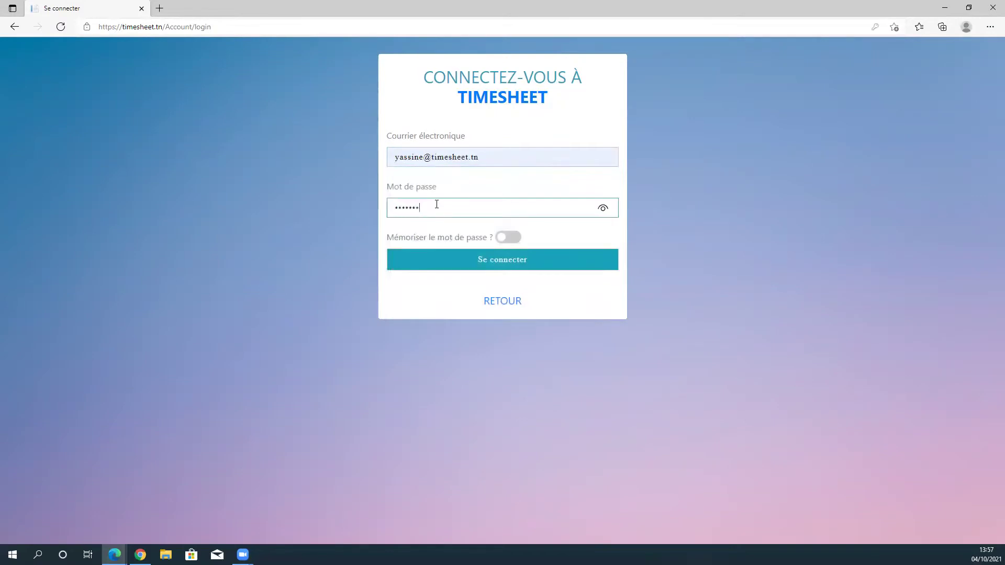
Log in and open a new request in Congés et autorisations from the Fiche d'heures page
key(Return)
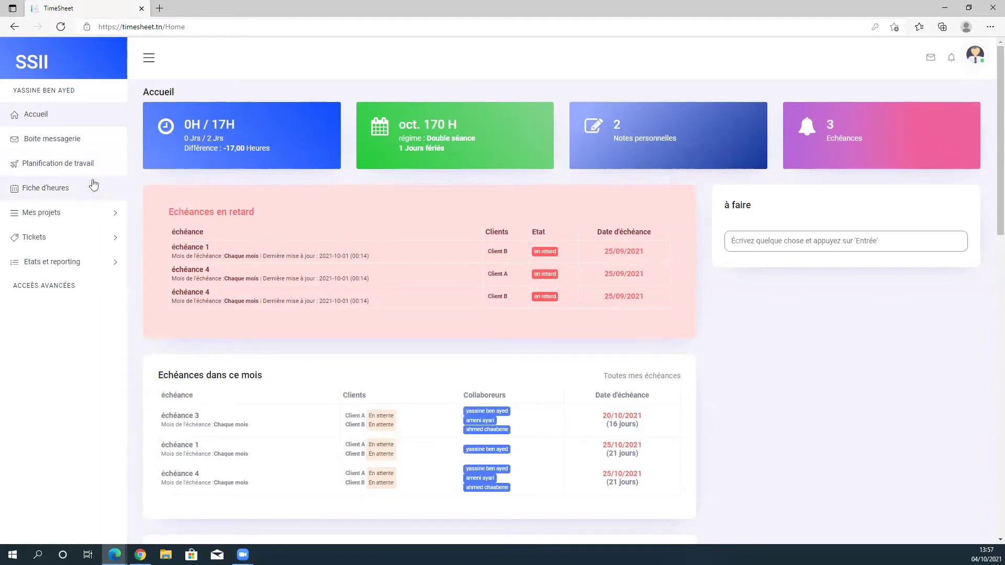
click(76, 189)
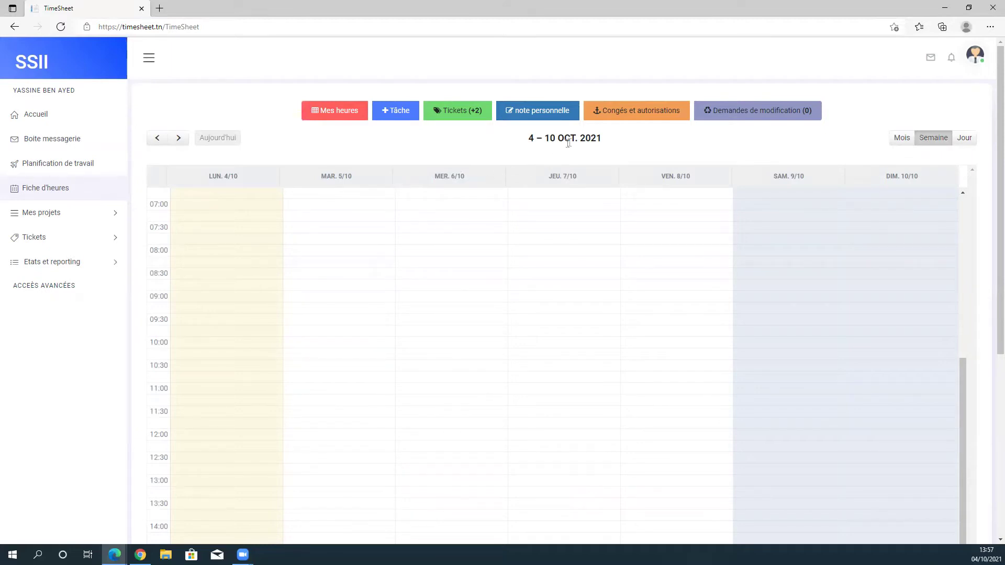
click(629, 116)
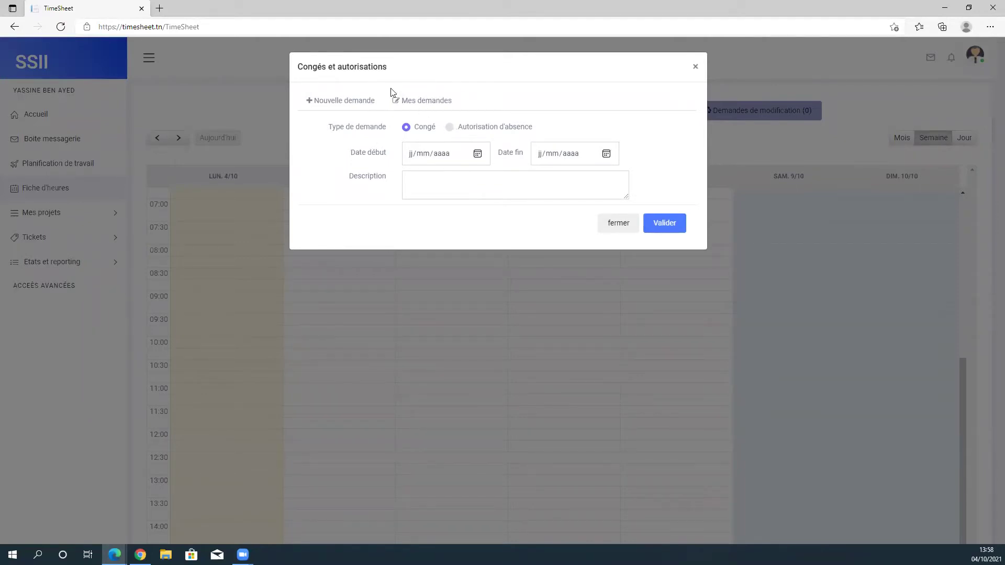
click(341, 107)
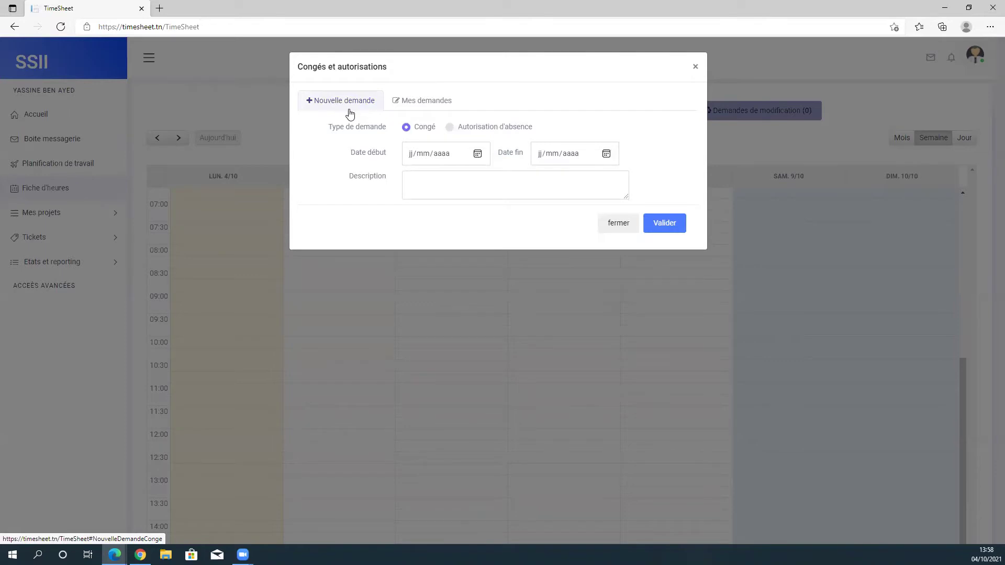
click(433, 107)
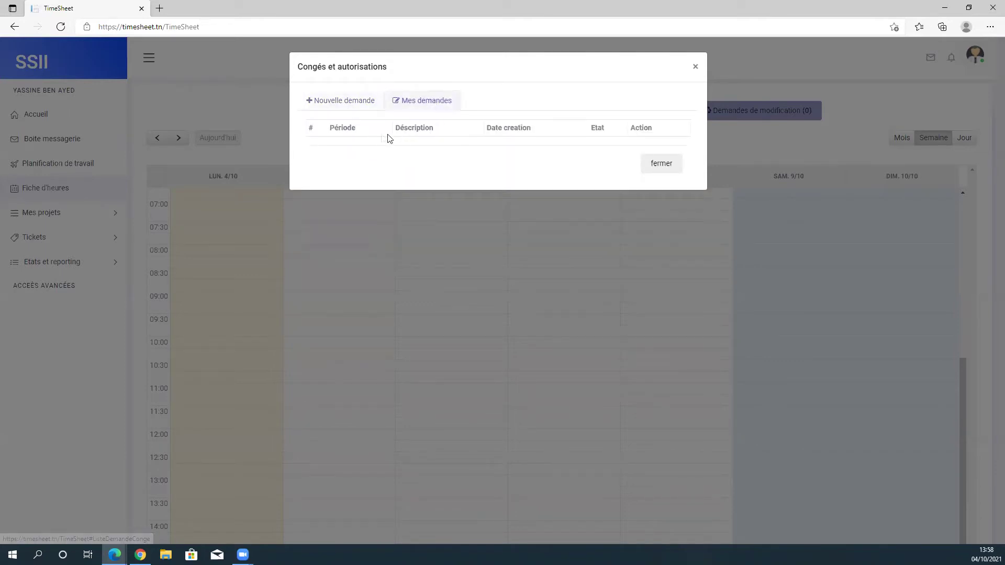
click(334, 101)
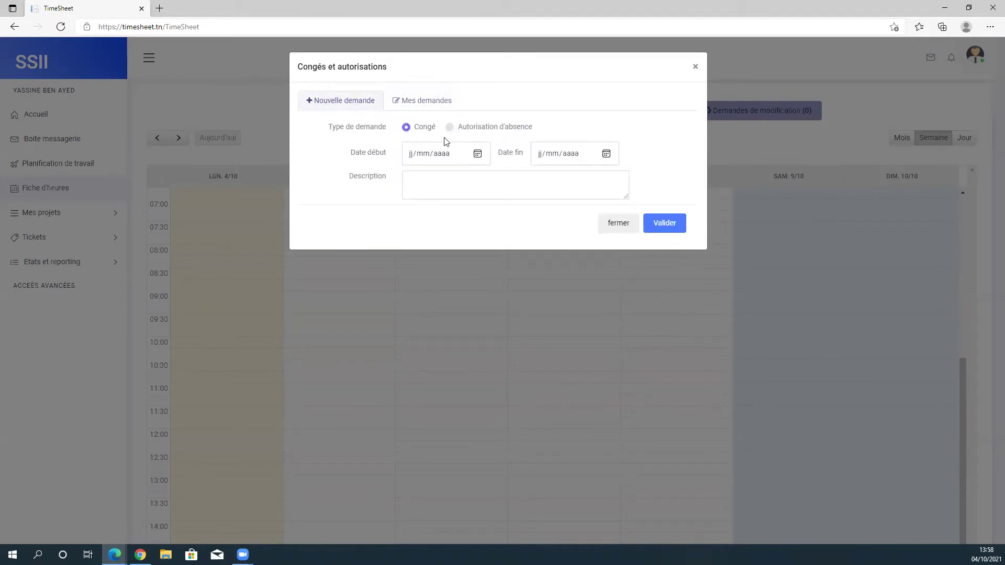
Set the leave request's start date to 11/10/2021 and its end date to 15/10/2021
click(477, 154)
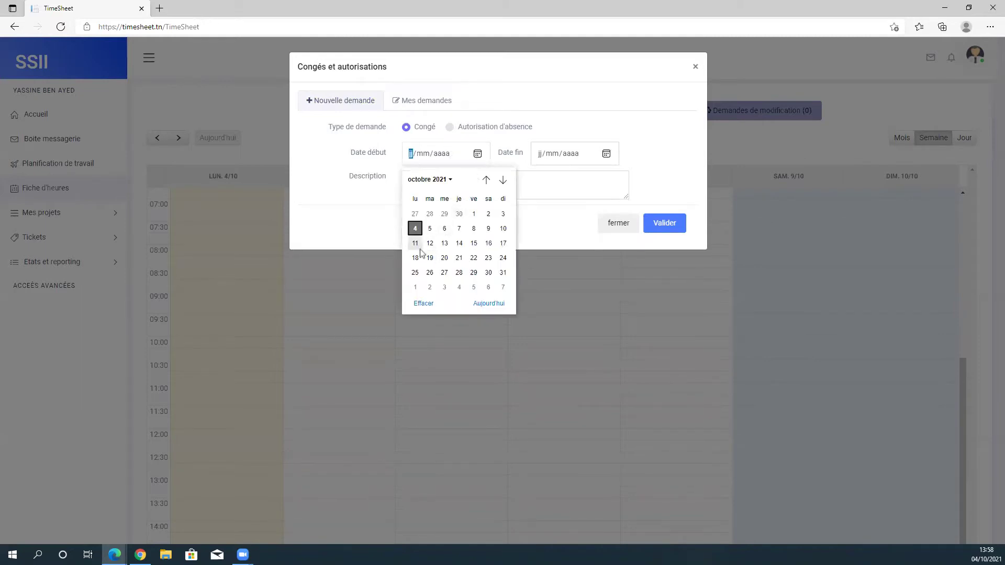
click(415, 243)
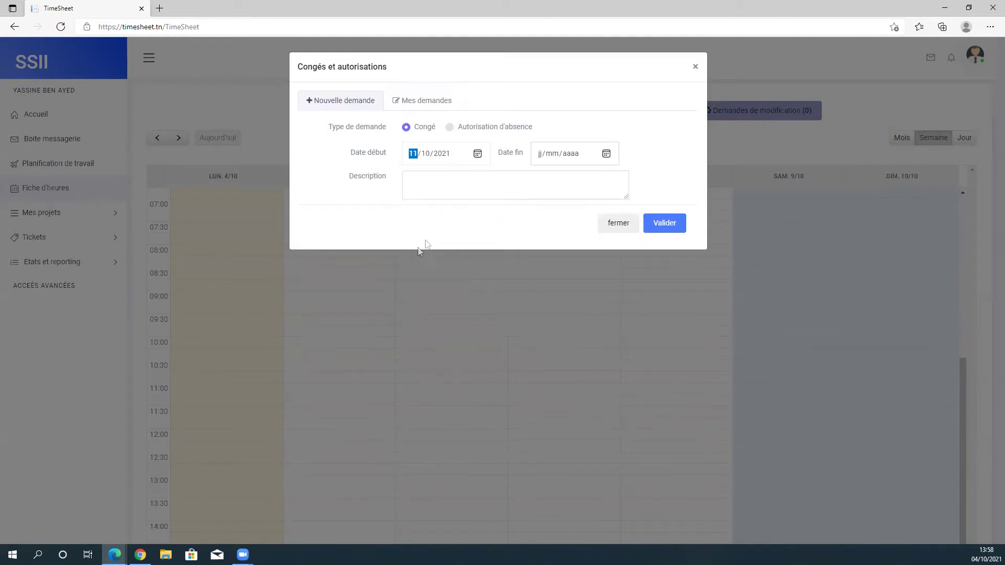
click(606, 153)
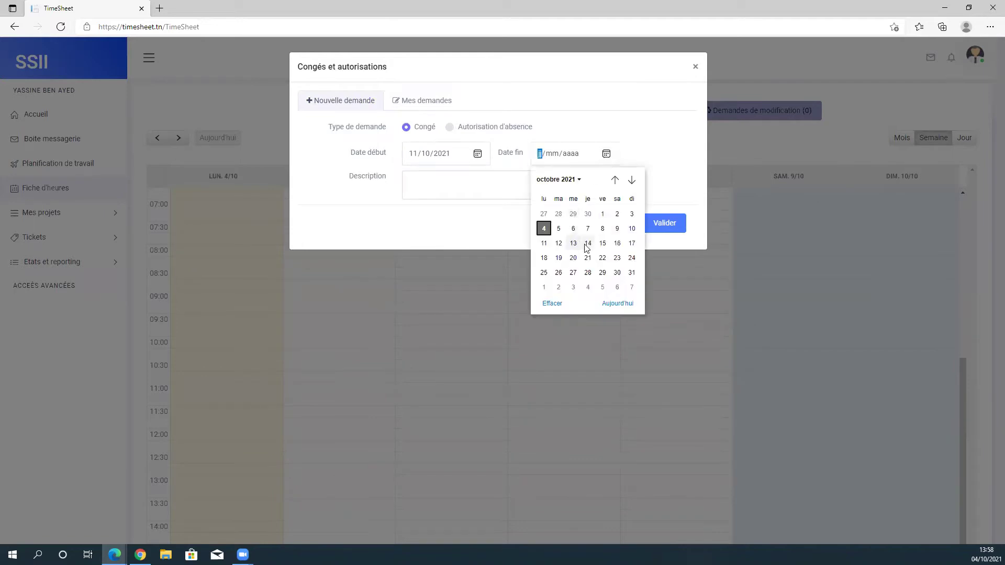
click(603, 243)
Try out an absence authorisation for 06/10/2021 from 08:00 to 12:00, and return the request type to Congé
click(465, 128)
click(478, 155)
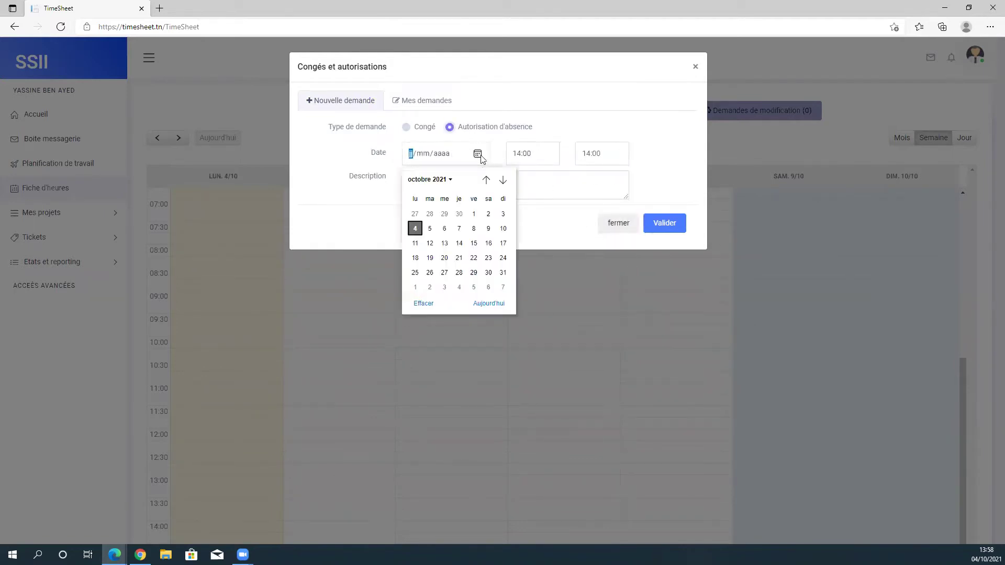
click(449, 232)
click(537, 153)
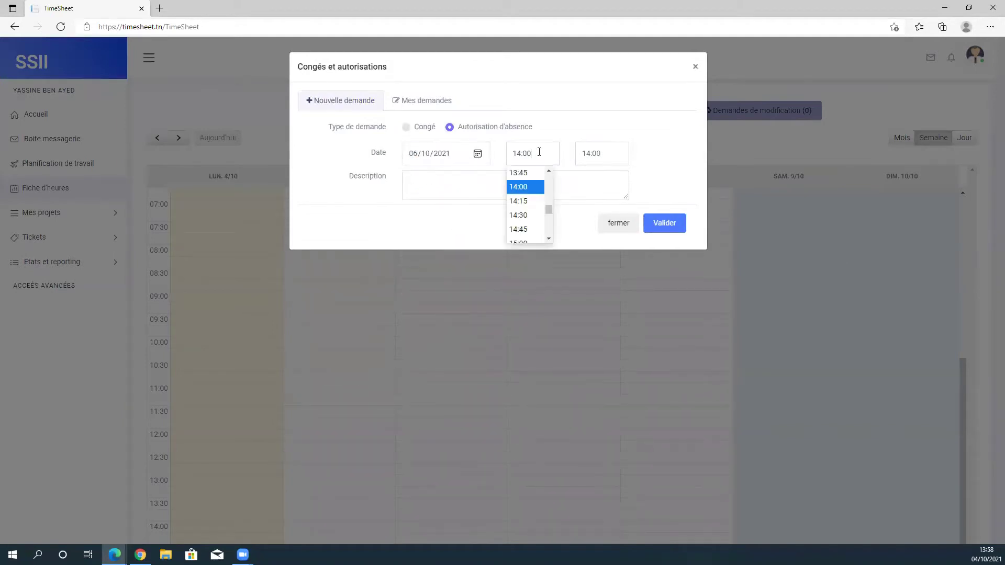
double_click(518, 154)
text(08)
click(588, 156)
double_click(589, 155)
text(12)
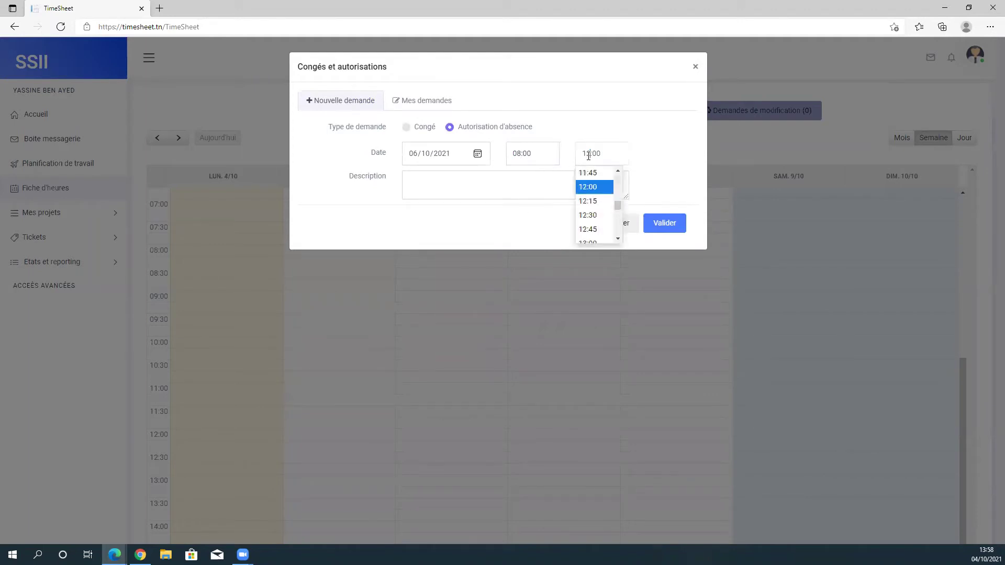
click(562, 172)
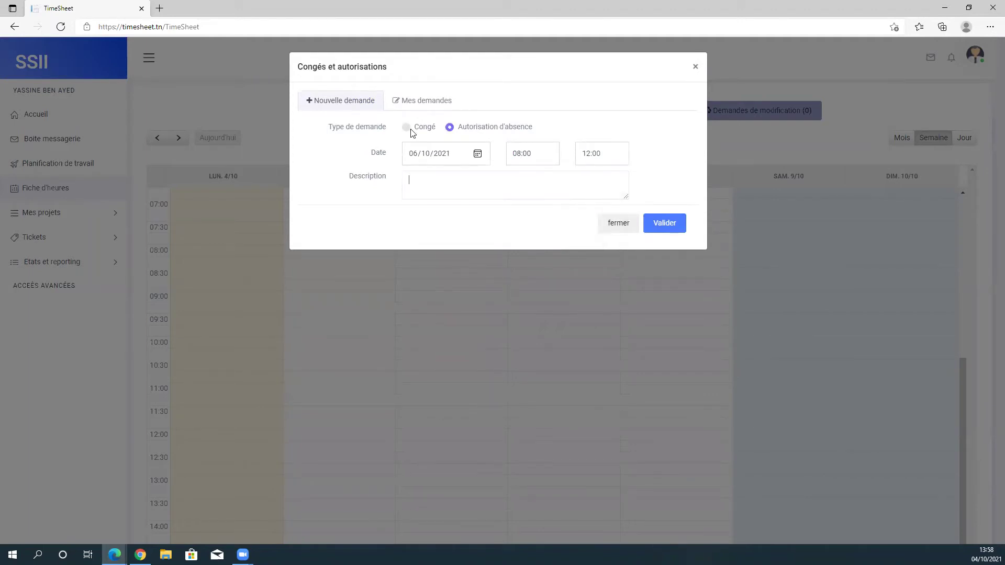
click(408, 129)
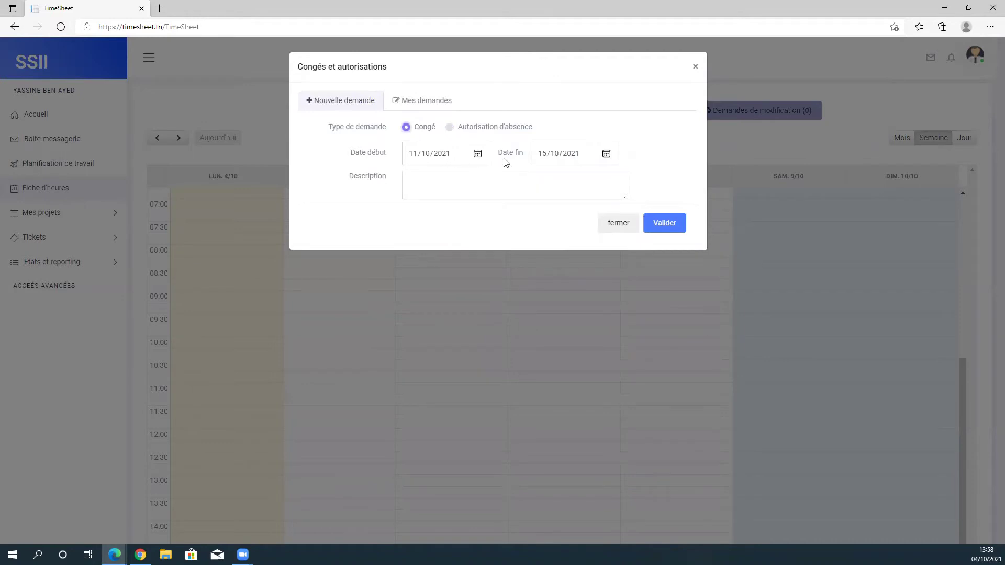
Describe the leave as "congé maladie", set its end date to 13/10/2021 and submit the request
click(465, 187)
text(congé maladie)
click(606, 154)
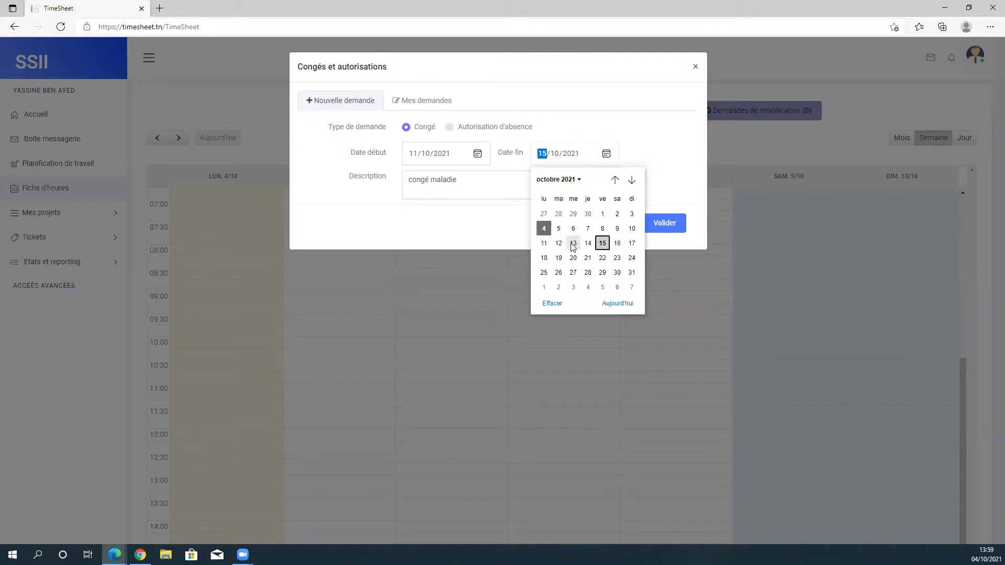
click(573, 244)
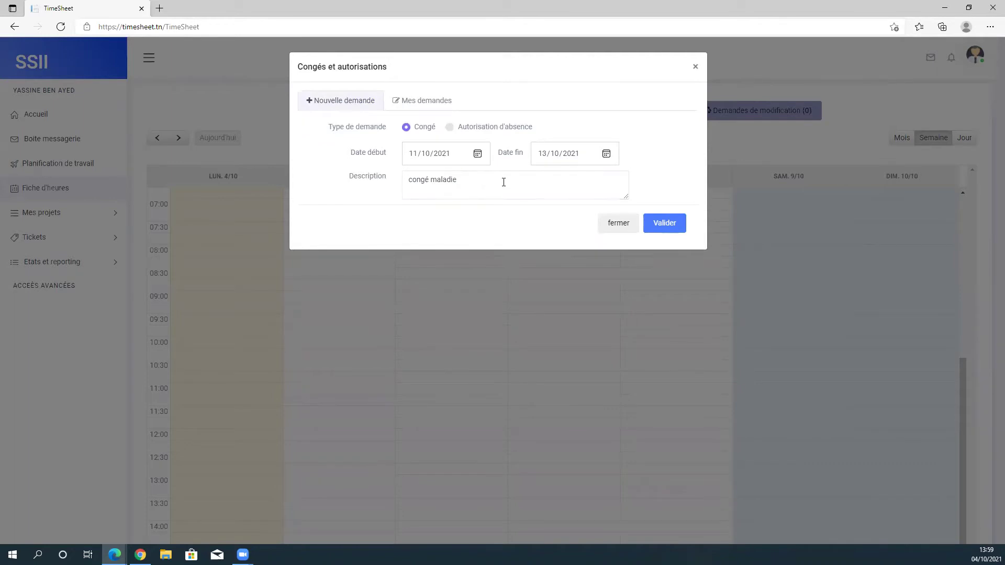
click(670, 227)
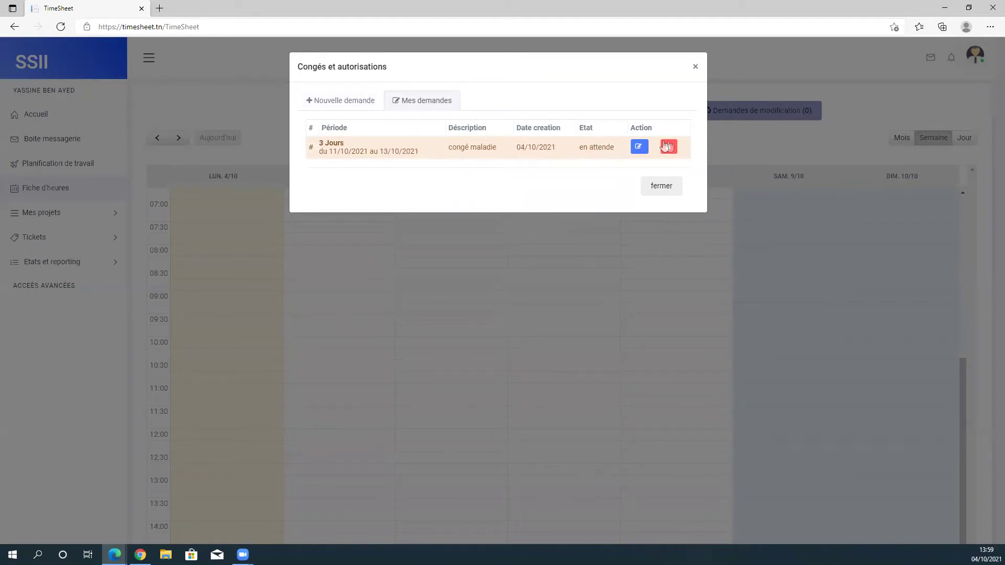
Modify the submitted sick leave request to end on 12/10/2021, save it and close the requests dialog
click(639, 146)
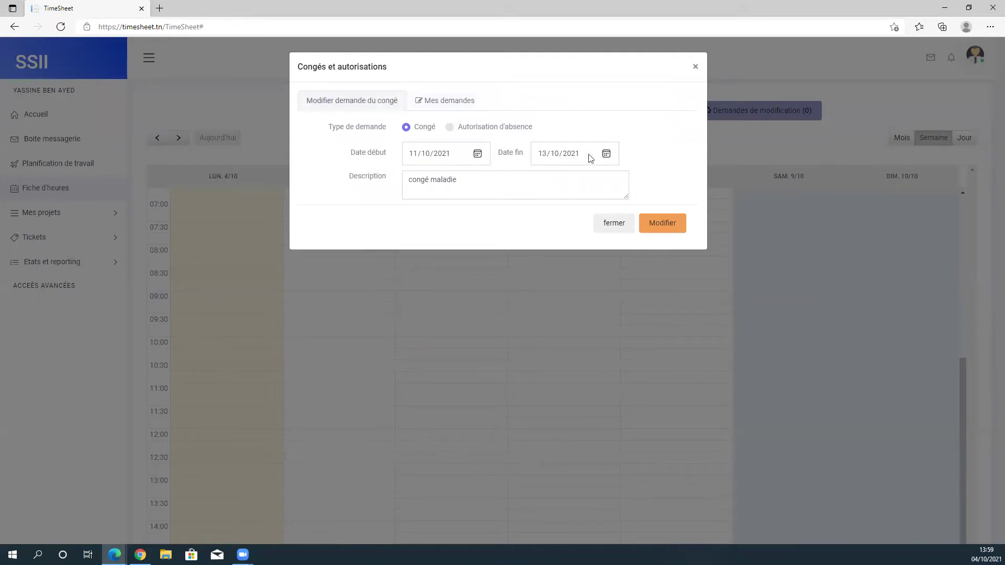
click(549, 156)
click(606, 155)
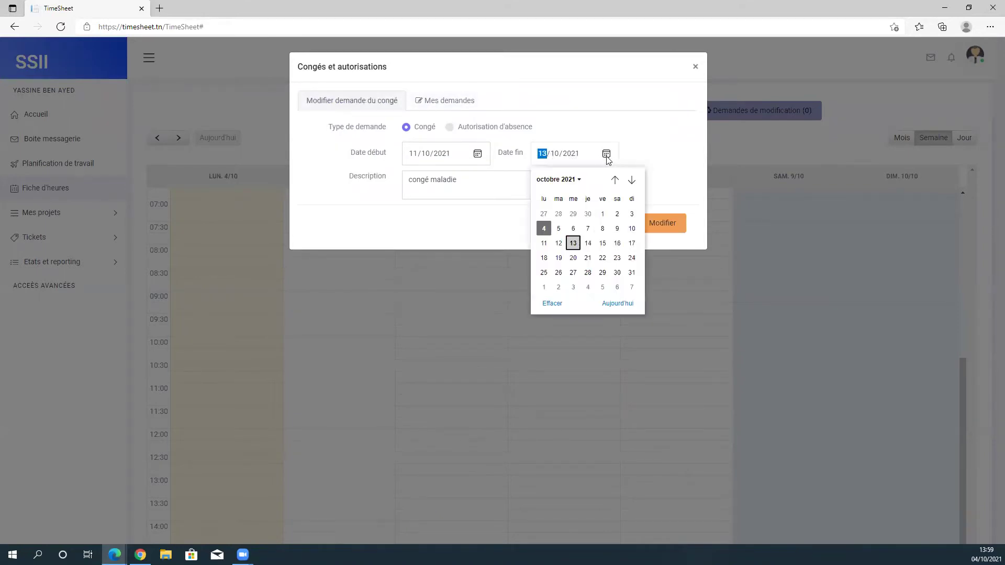
click(558, 243)
click(659, 229)
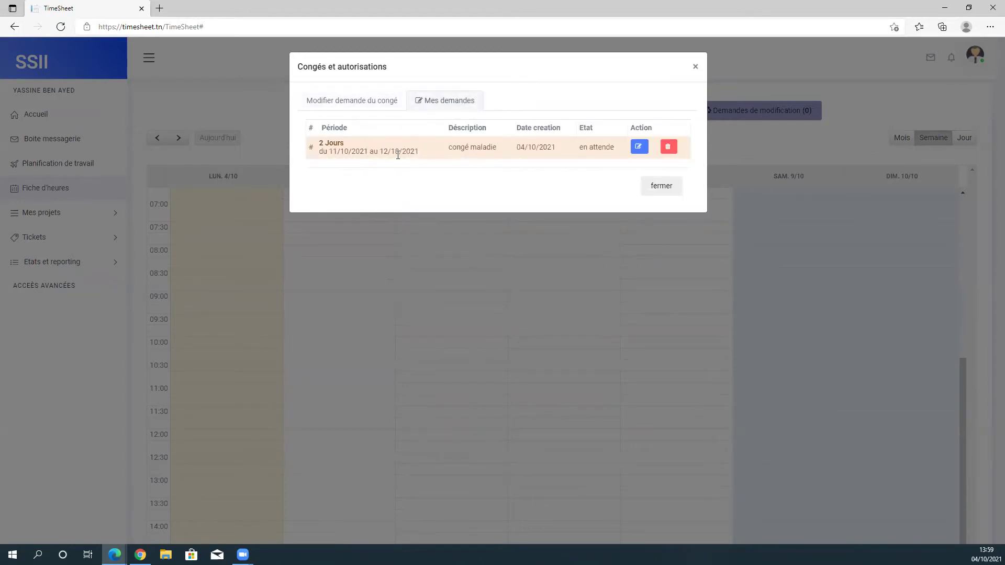
click(663, 187)
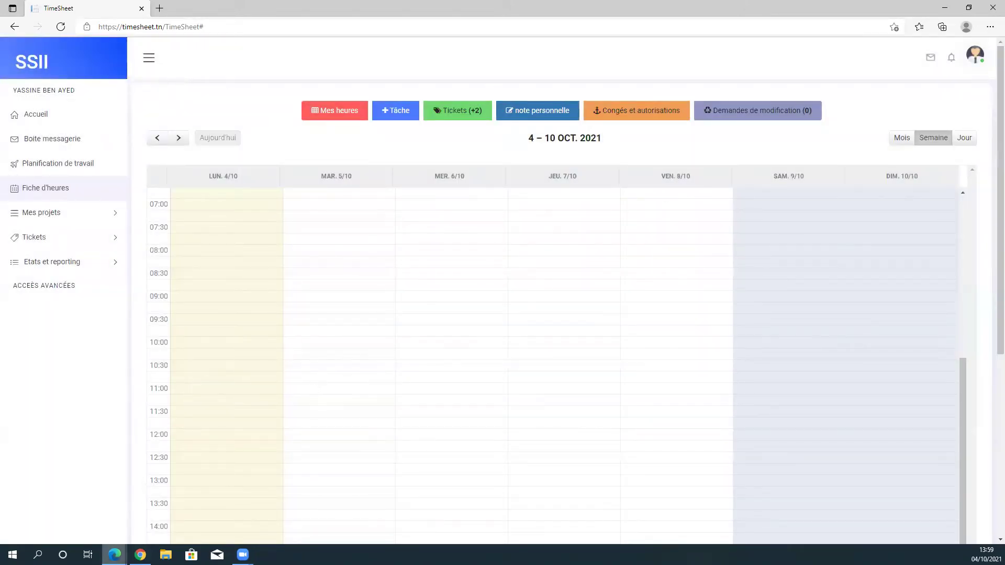
Switch to the maximized InPrivate browser window and log in to Timesheet with the administrator's e-mail and account password
mouse_move(115, 554)
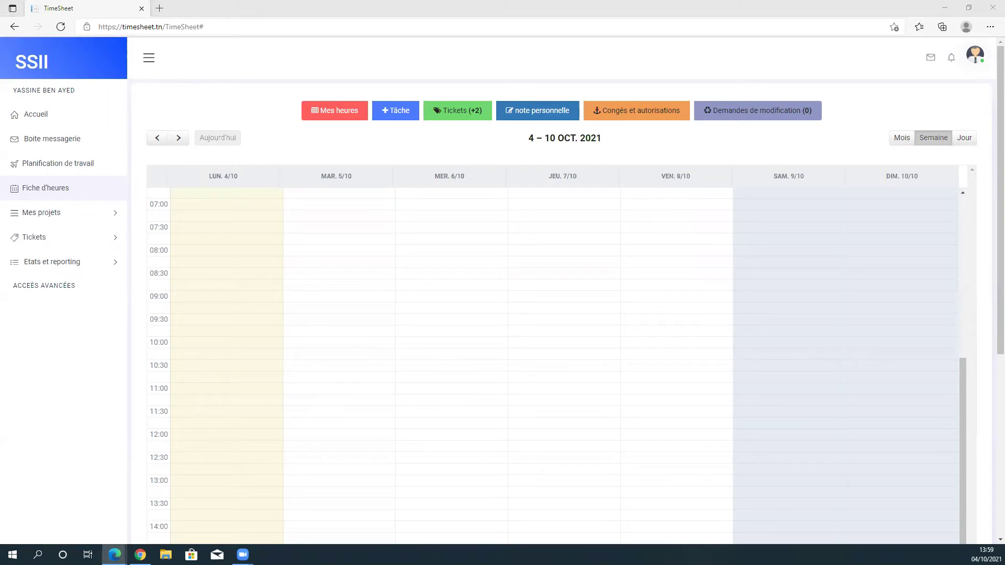
key(alt+Tab)
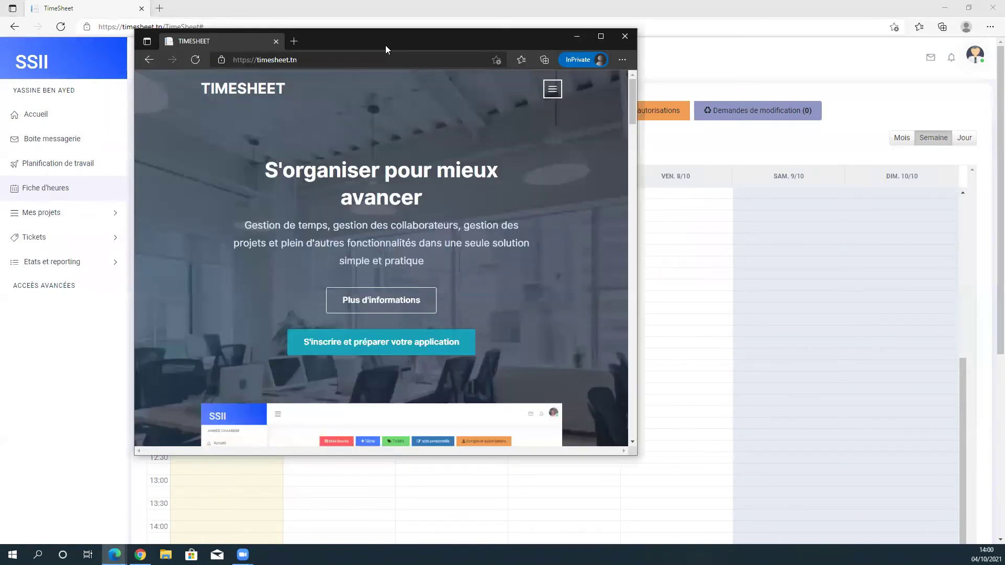
double_click(385, 45)
click(913, 67)
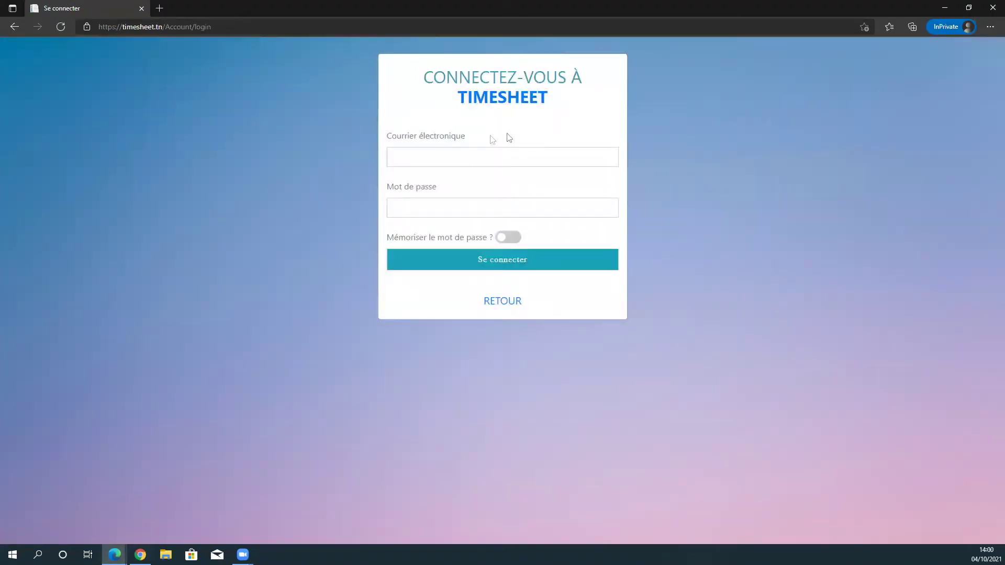
click(498, 157)
click(443, 236)
click(438, 209)
text(•••••)
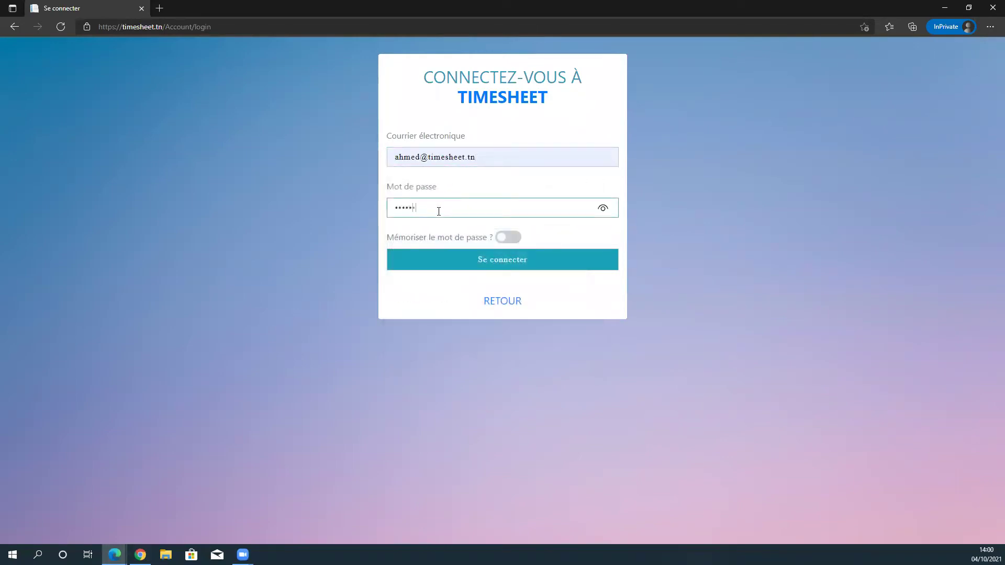
key(Return)
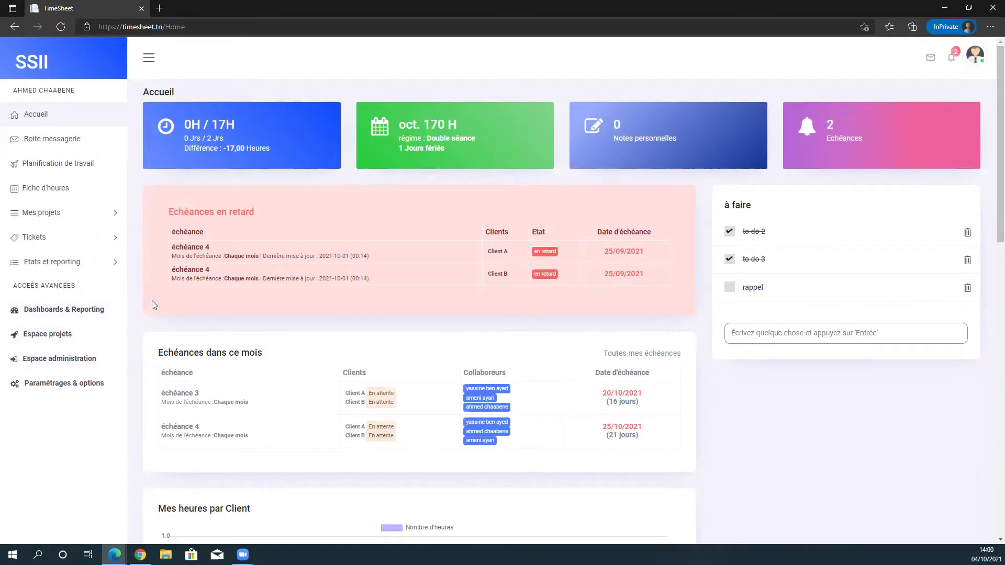
Check the notifications and view the leave requests calendar through the Demandes de Congé section of Espace administration
click(952, 56)
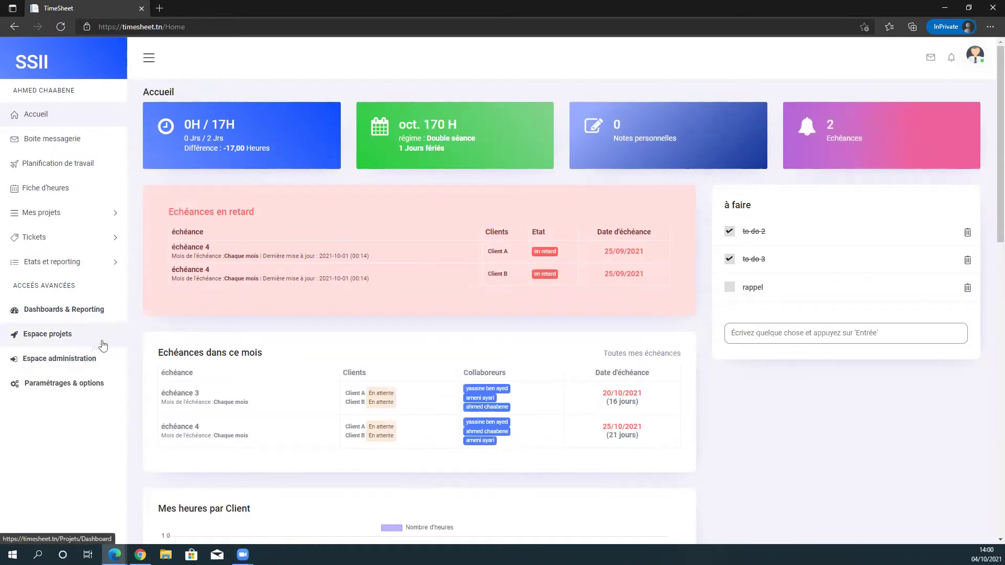
click(79, 360)
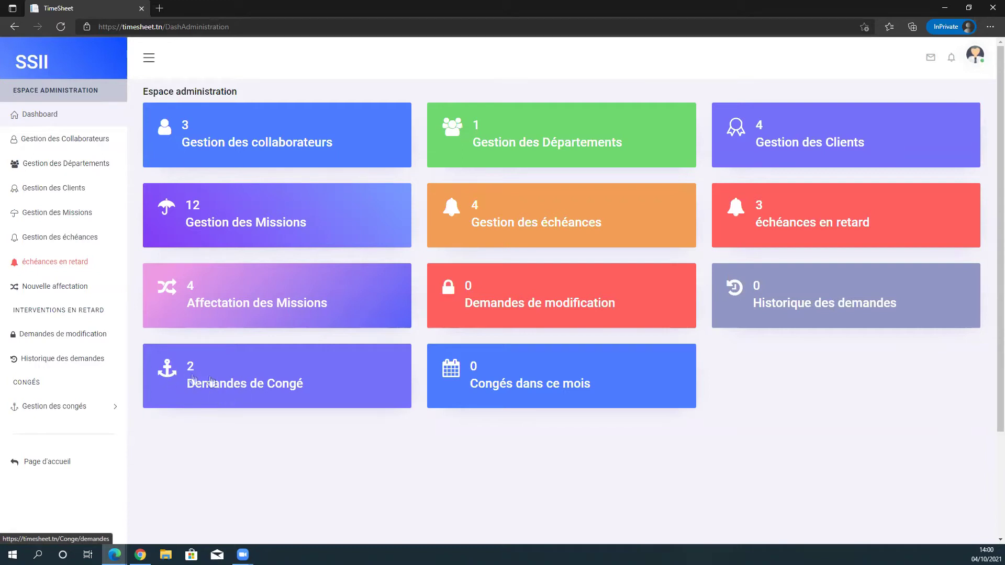
click(270, 378)
scroll(292, 312, down, 3)
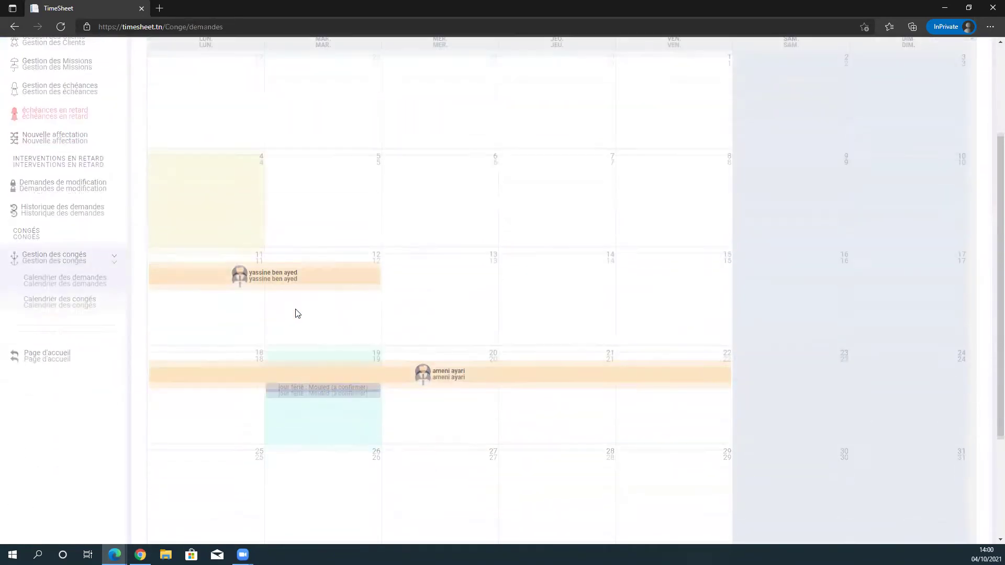
scroll(236, 296, up, 3)
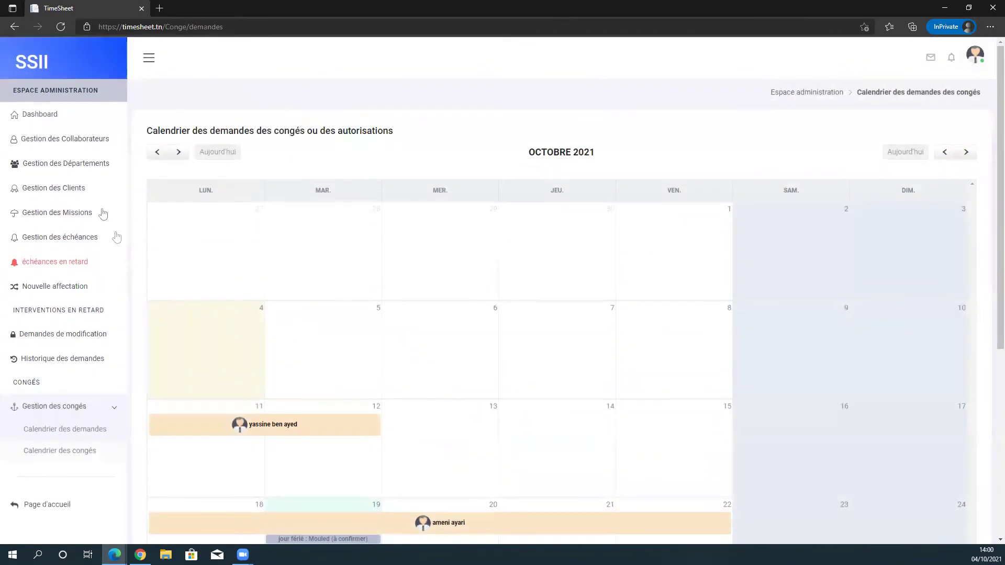
Return to the administration dashboard, open Calendrier des demandes under Gestion des congés and examine the October 2021 requests
click(71, 116)
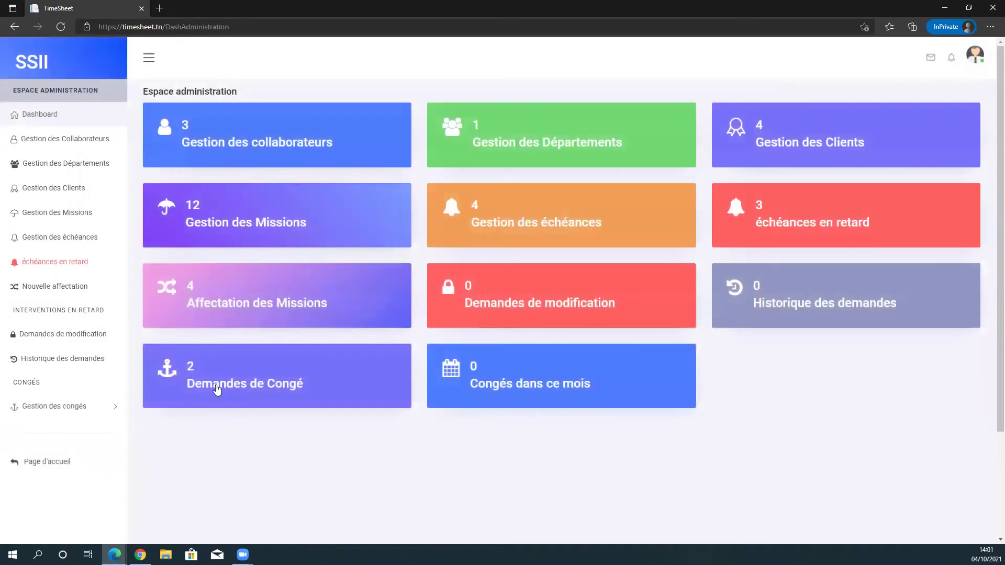
click(112, 405)
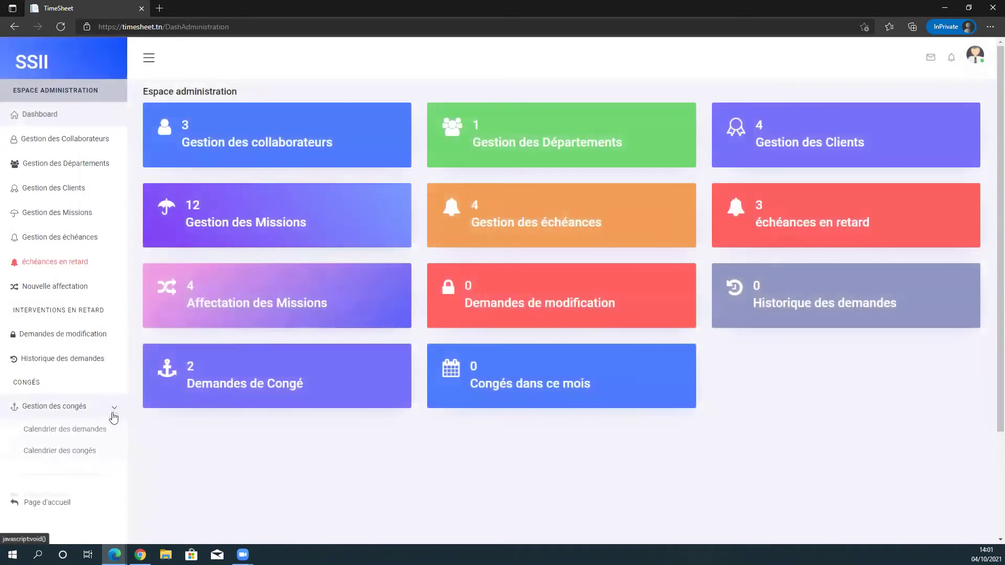
click(86, 437)
scroll(347, 330, down, 3)
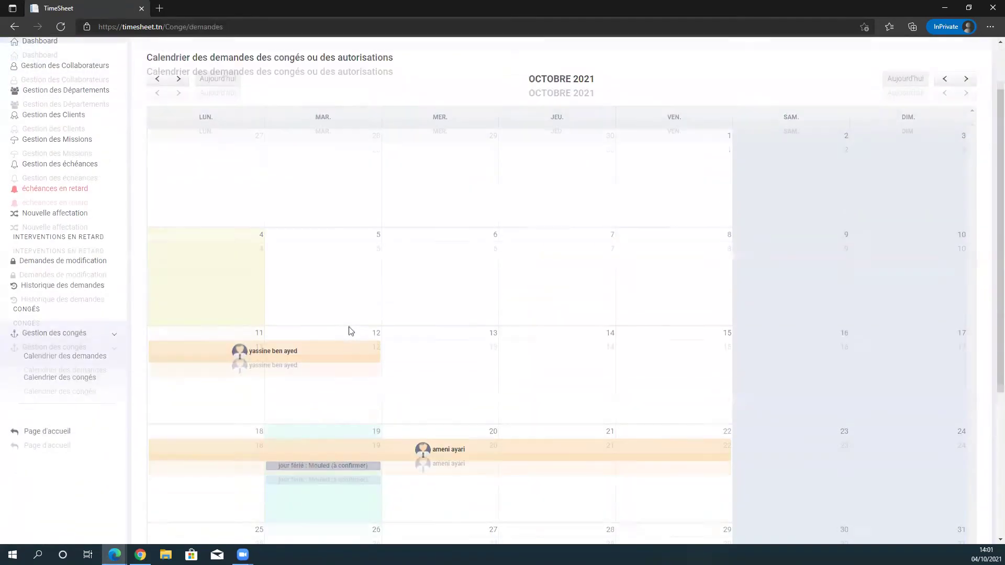
scroll(351, 331, up, 3)
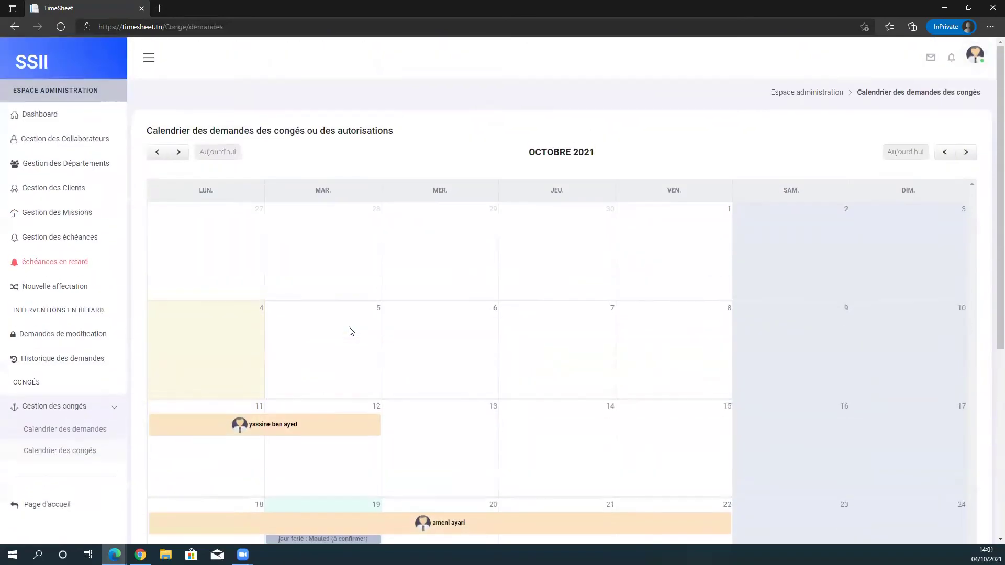
scroll(351, 331, down, 3)
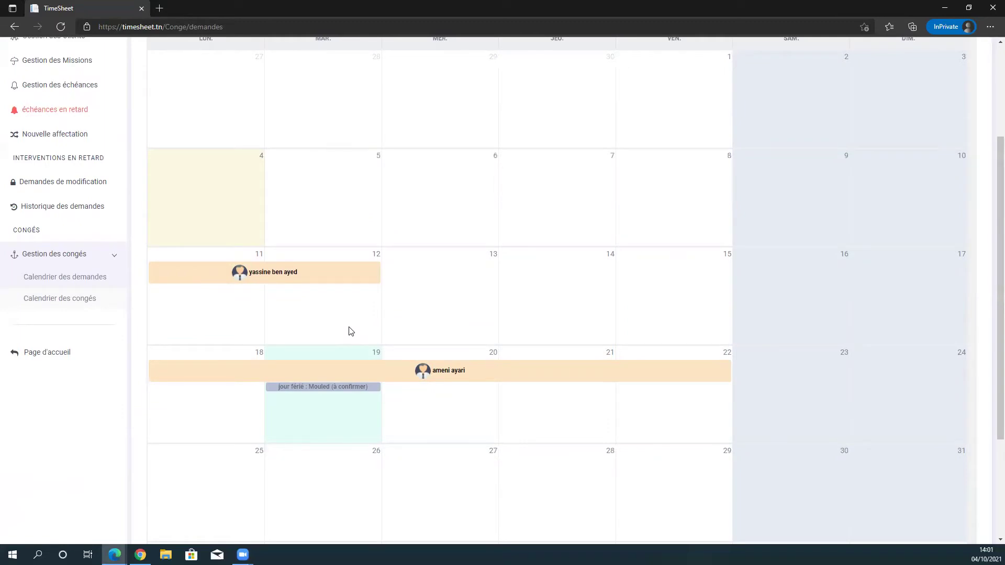
Check the previous month in the leave requests calendar and return to October 2021
scroll(351, 331, up, 2)
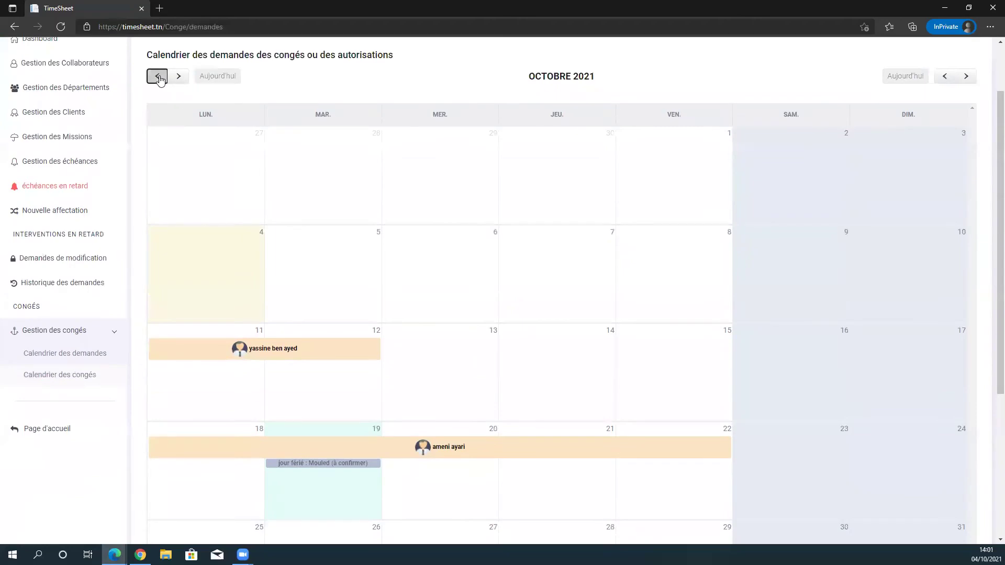
click(159, 78)
click(179, 78)
scroll(336, 253, down, 2)
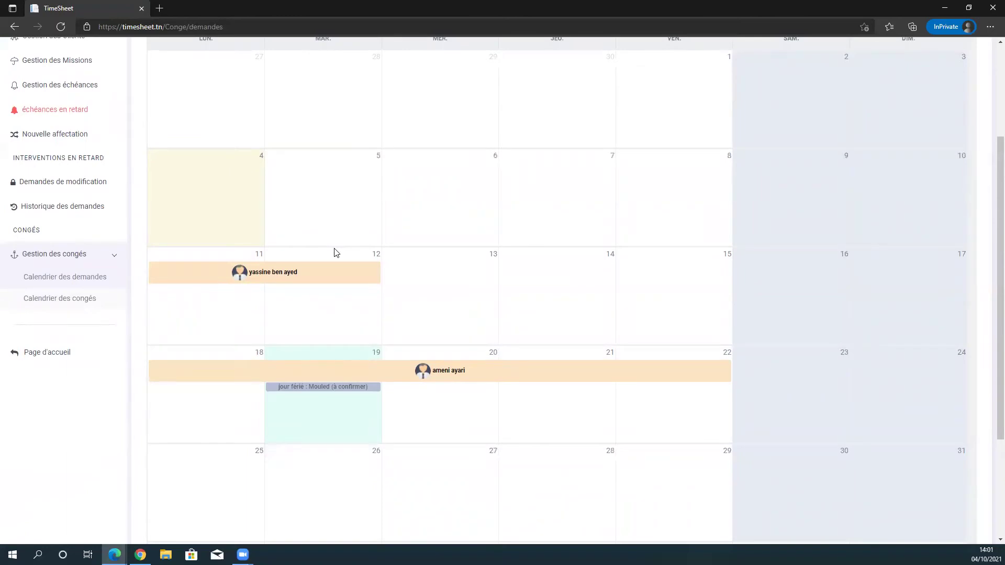
scroll(337, 253, up, 3)
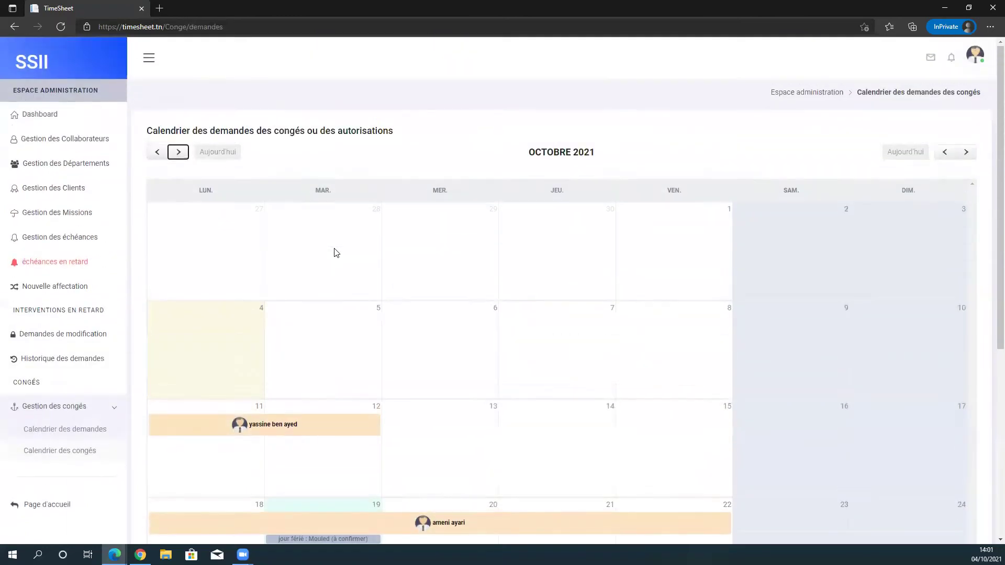
scroll(336, 253, down, 1)
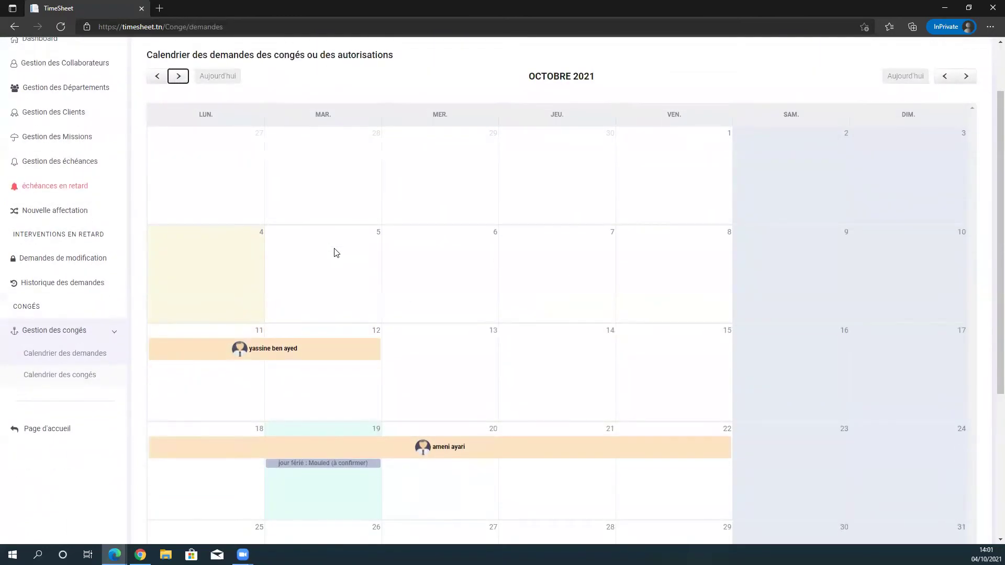
Open the pending 11–12 October leave request and review its type, number of days and description
click(254, 355)
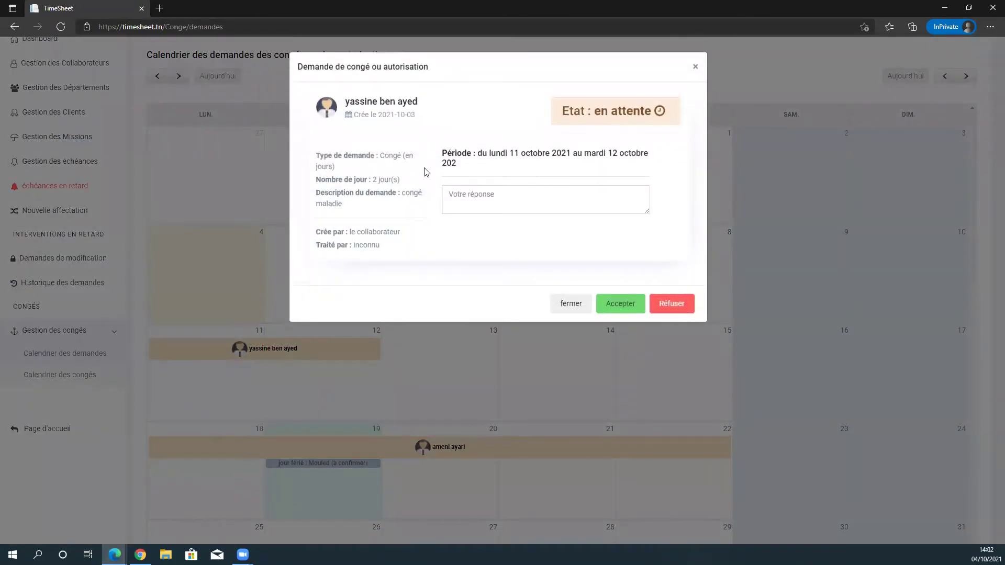
drag(374, 156, 388, 163)
click(363, 180)
double_click(363, 180)
click(376, 180)
drag(344, 192, 379, 202)
click(370, 202)
Answer the request with "ok votre de demandée a été acceptée", correcting the misspelled last word, and accept it
text(ok)
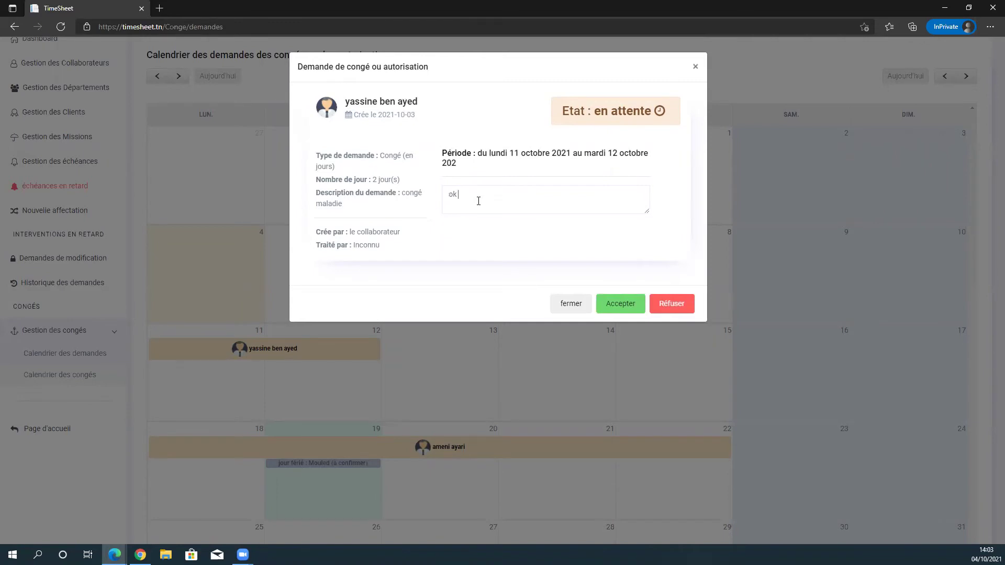
text(votre de demandée a été éaccéptée)
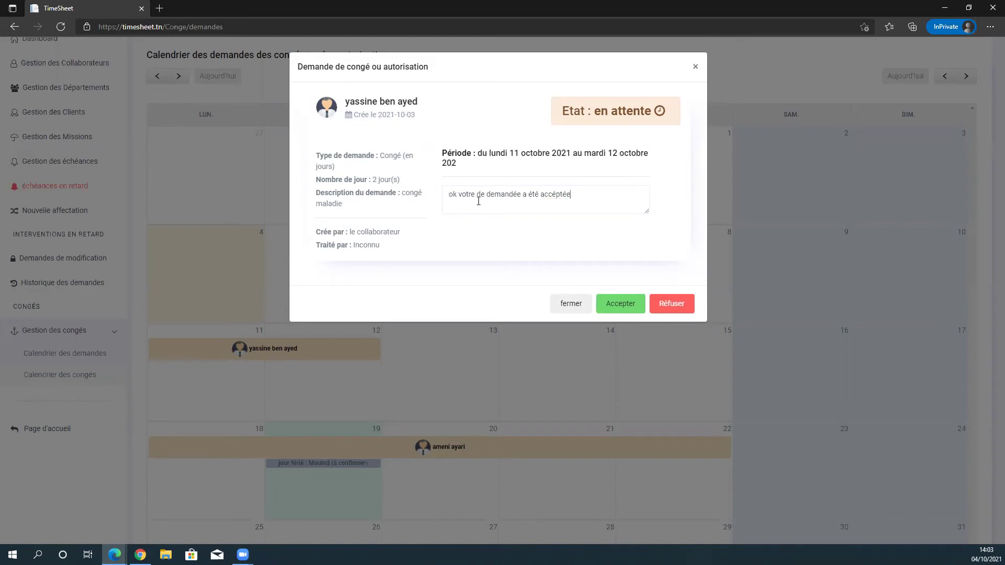
double_click(556, 195)
right_click(557, 196)
click(582, 212)
click(616, 304)
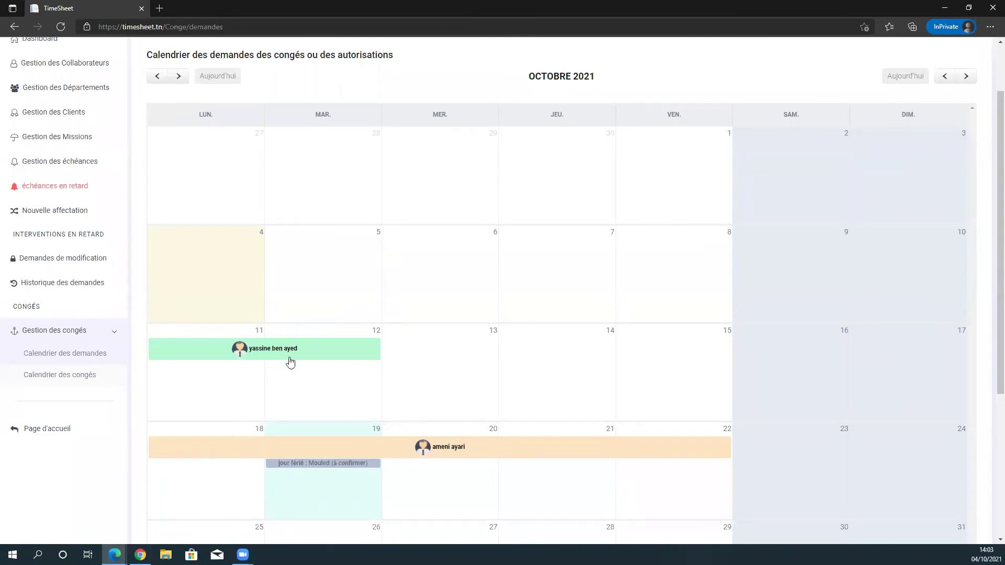
Open Calendrier des congés, review the status, creator and handler of the approved 11–12 October leave, and close its details
click(48, 376)
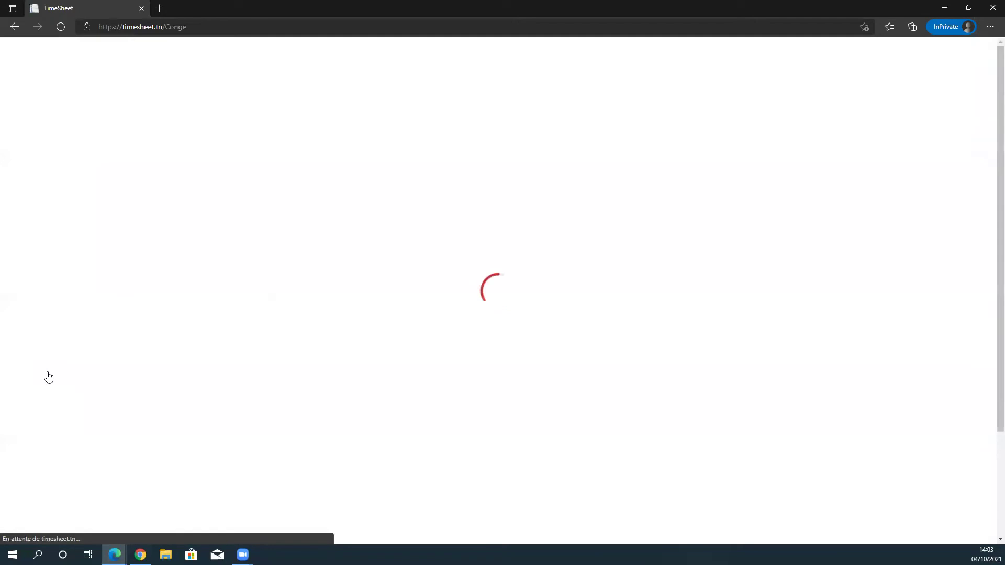
scroll(323, 277, down, 3)
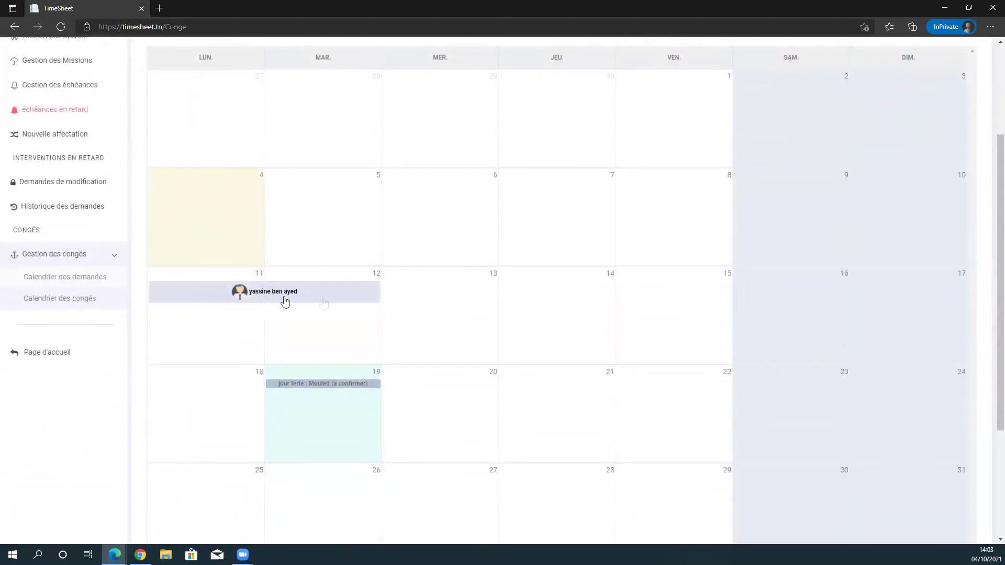
click(277, 298)
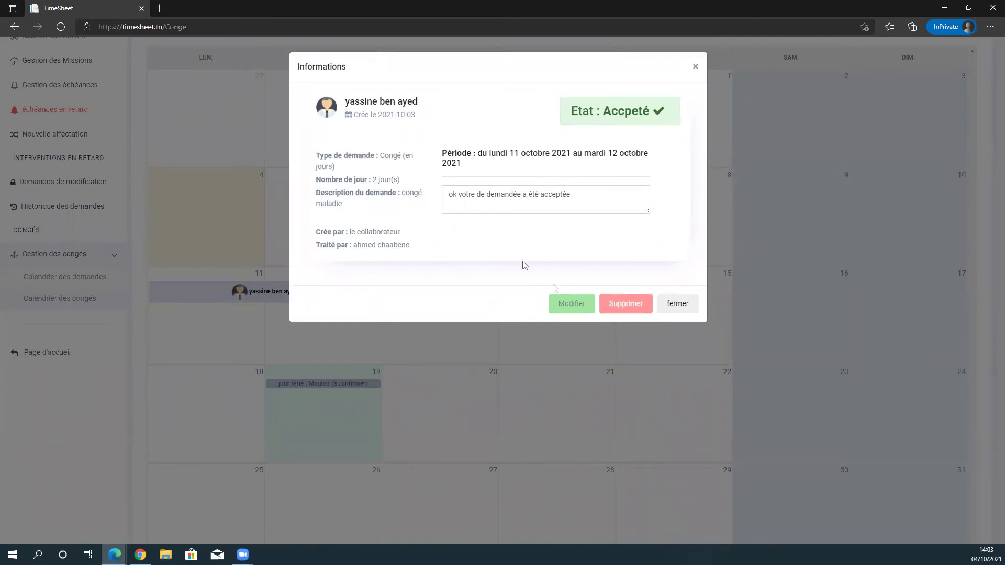
drag(572, 111, 673, 120)
click(673, 121)
drag(410, 245, 316, 232)
click(372, 234)
click(467, 356)
Show the approved leaves as a table, review the 11–12 October entry's period, administration details and options, and return to the calendar view
scroll(345, 335, up, 3)
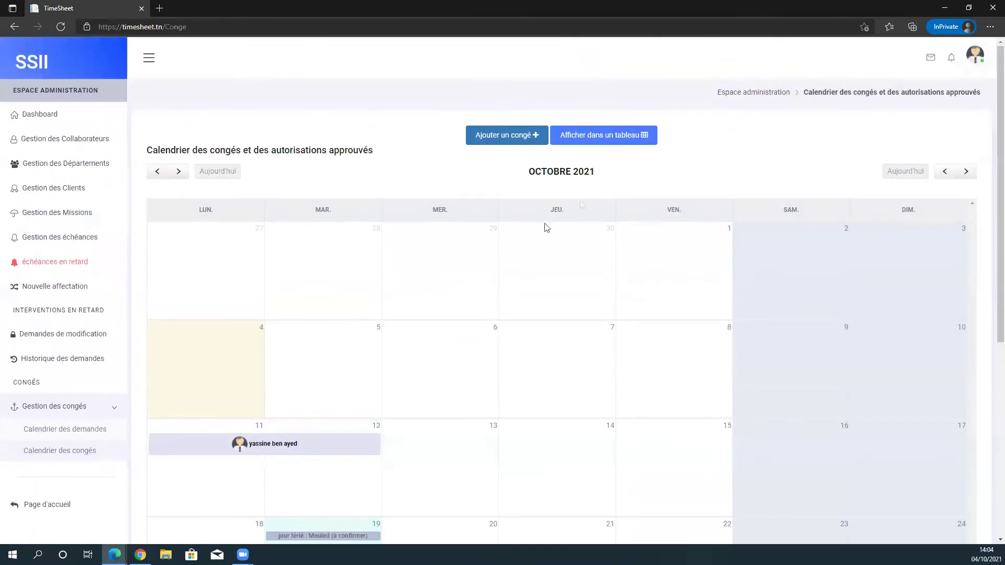
click(601, 137)
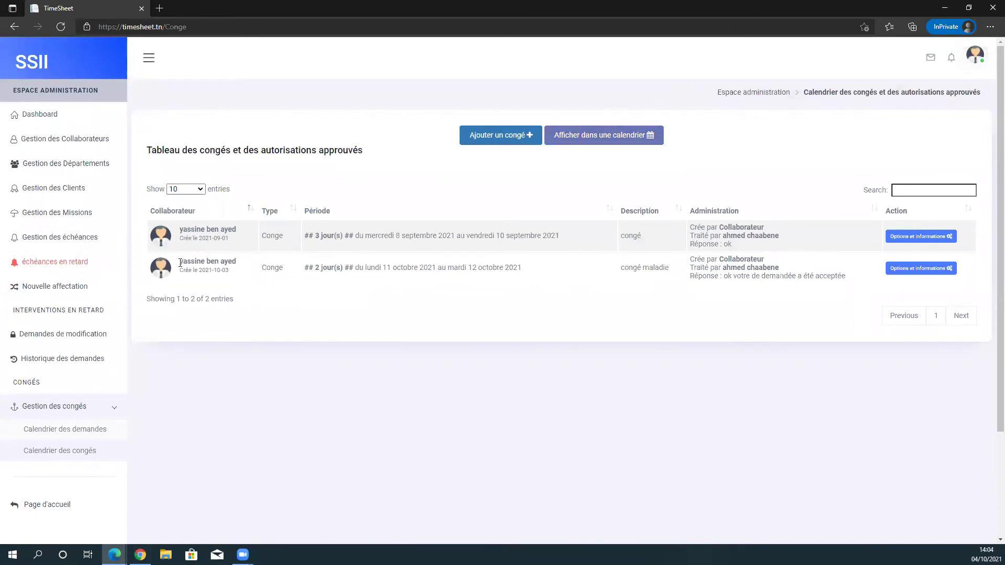
drag(242, 273, 468, 277)
click(467, 276)
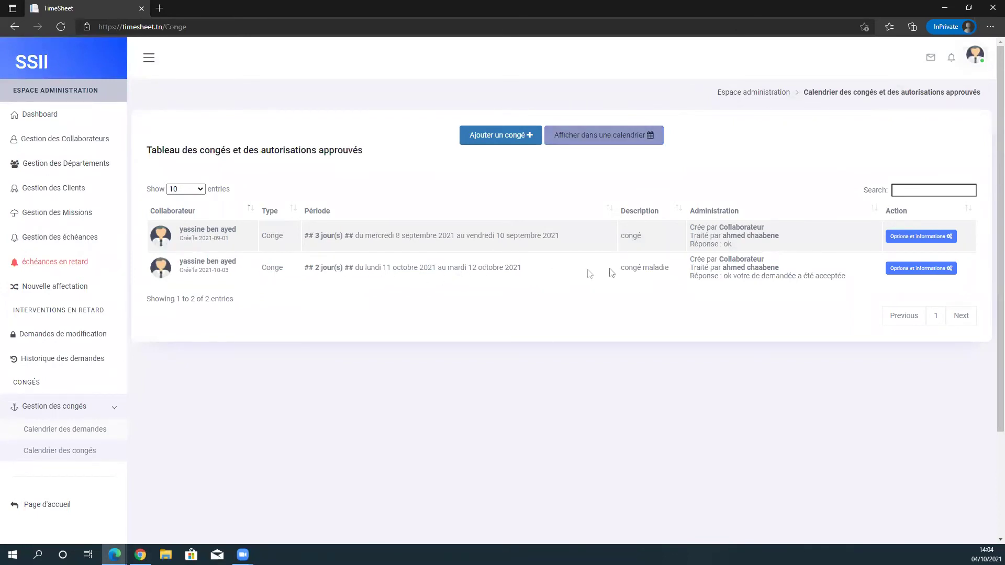
drag(702, 259, 727, 279)
click(768, 276)
click(893, 270)
click(608, 389)
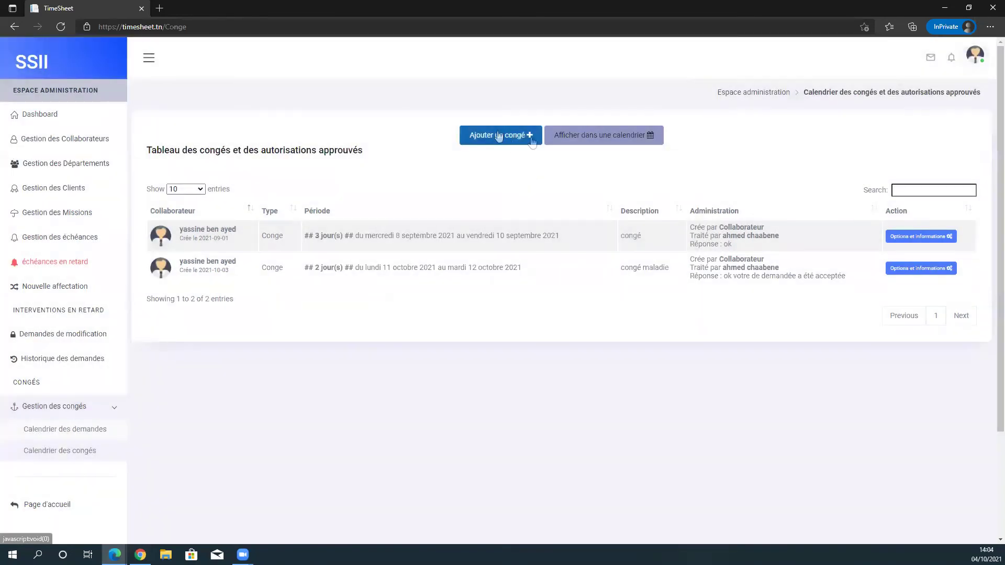
click(589, 136)
Start adding a new leave for the second listed collaborator, running from 01/10/2021 to 02/10/2021
scroll(539, 245, down, 2)
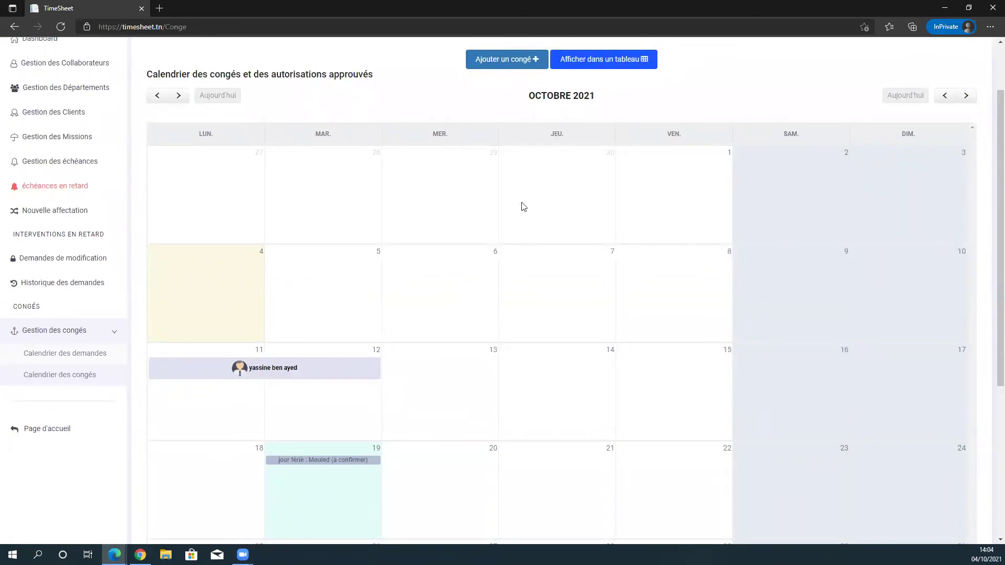
click(498, 65)
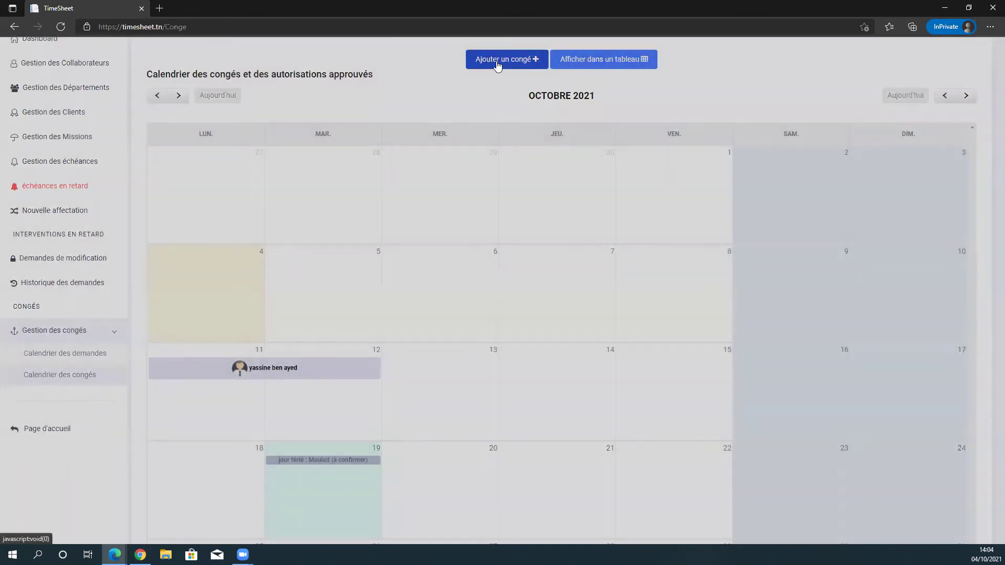
click(465, 123)
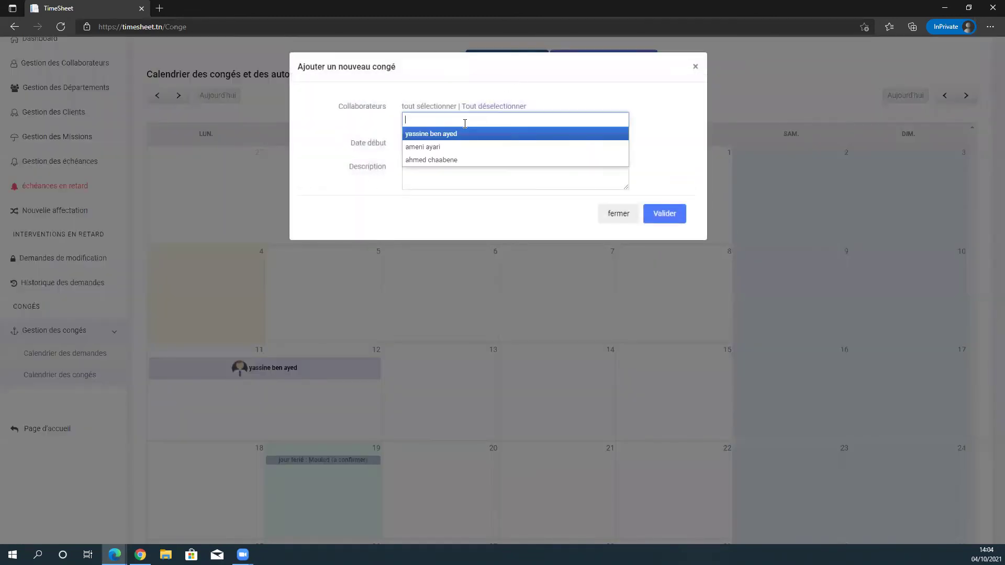
click(451, 148)
click(477, 144)
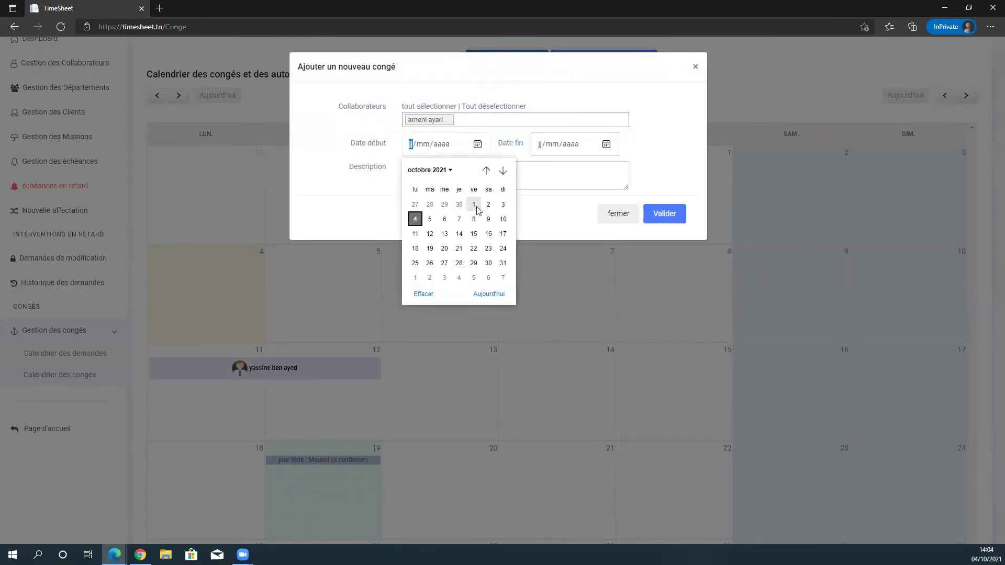
click(475, 207)
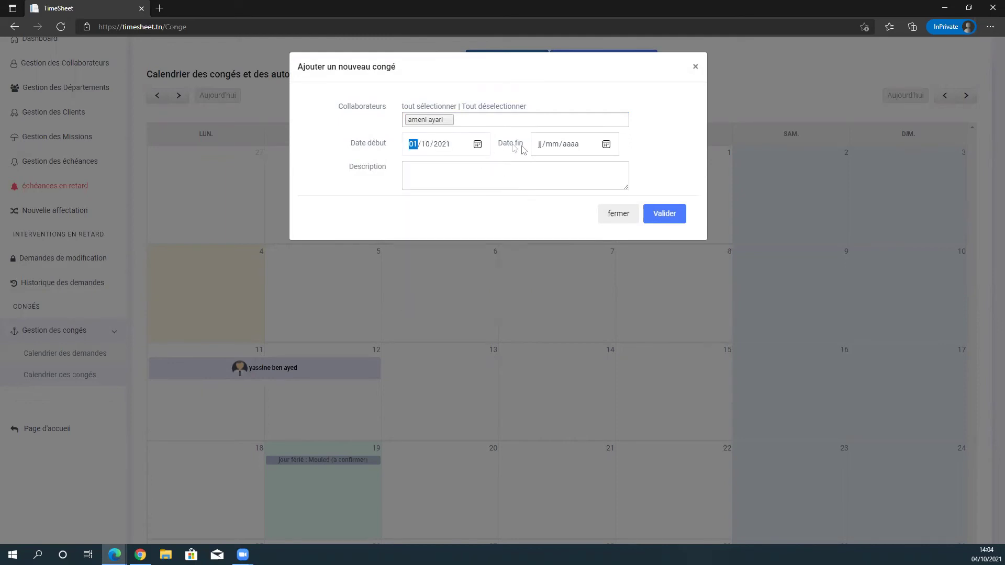
click(606, 145)
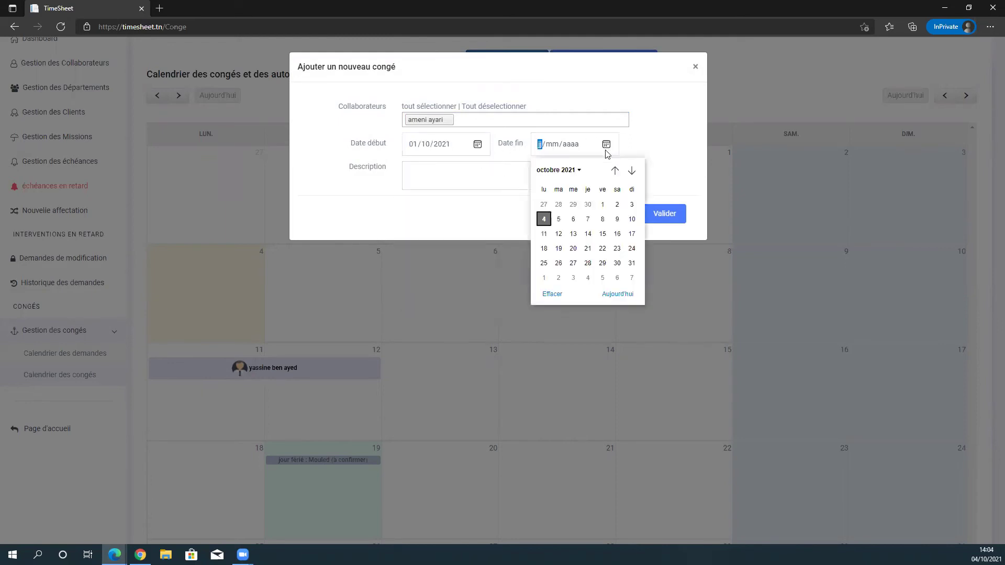
click(617, 205)
Enter "absence" as the new leave's description, validate it and reload the approved leaves calendar
click(488, 172)
text(absen)
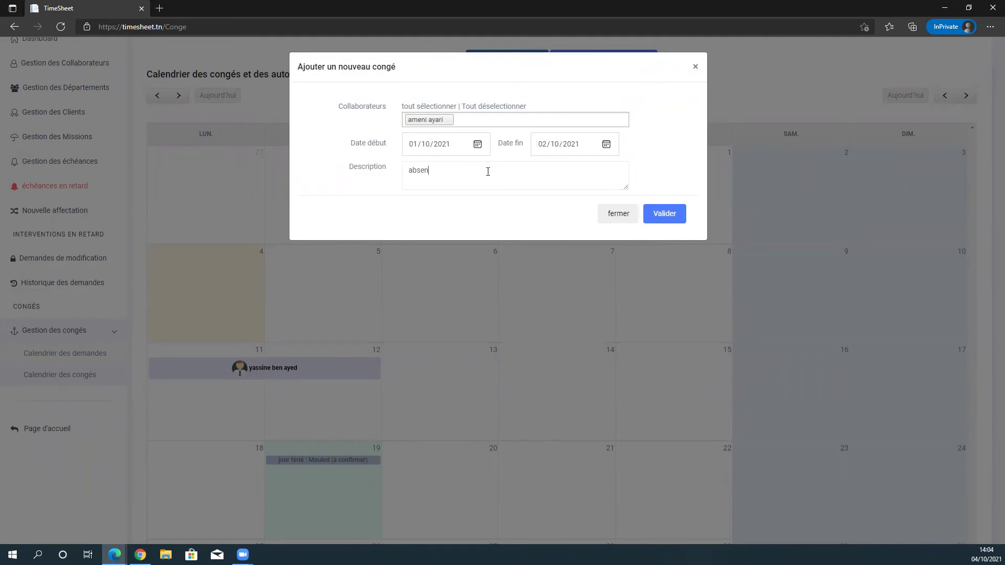
text(ce pou)
key(BackSpace)
text(a causede r)
key(BackSpace)
text(pele)
key(BackSpace)
key(BackSpace)
key(BackSpace)
key(BackSpace)
key(BackSpace)
key(BackSpace)
key(BackSpace)
key(BackSpace)
key(BackSpace)
key(BackSpace)
key(BackSpace)
key(BackSpace)
click(676, 216)
click(367, 27)
key(Return)
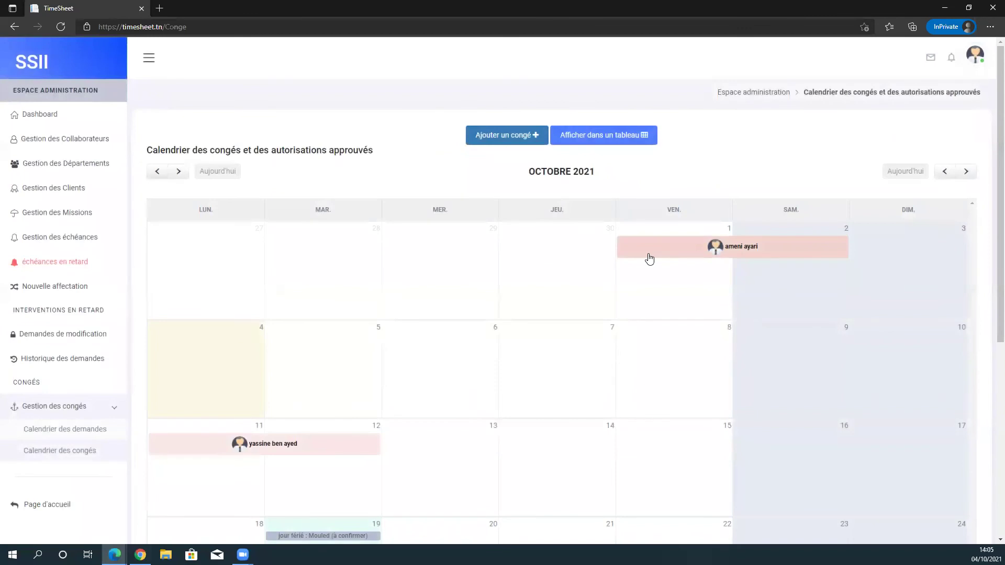
Open the 1–2 October leave, review who created and handled it, and close its details
click(649, 257)
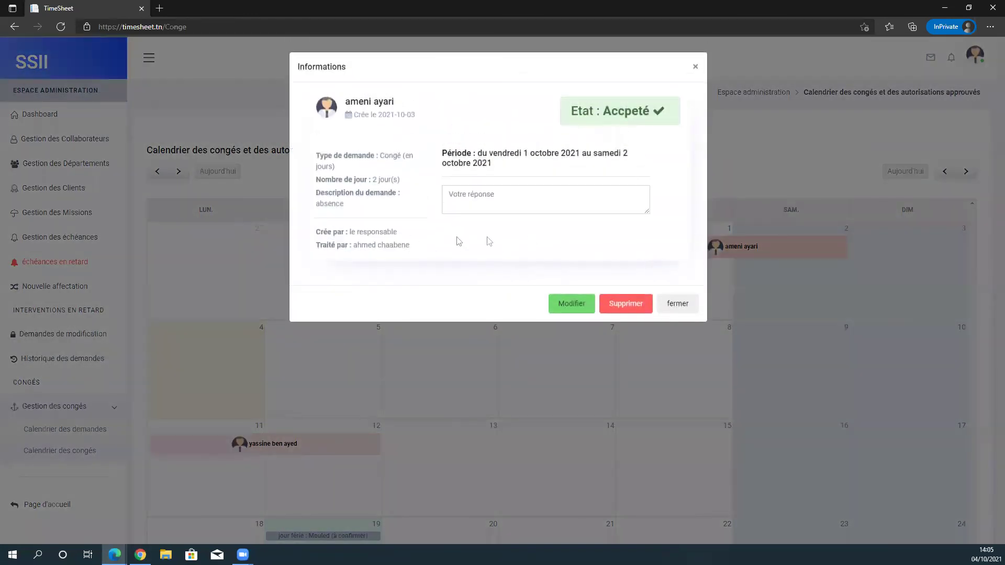
drag(316, 233, 394, 245)
drag(316, 245, 410, 246)
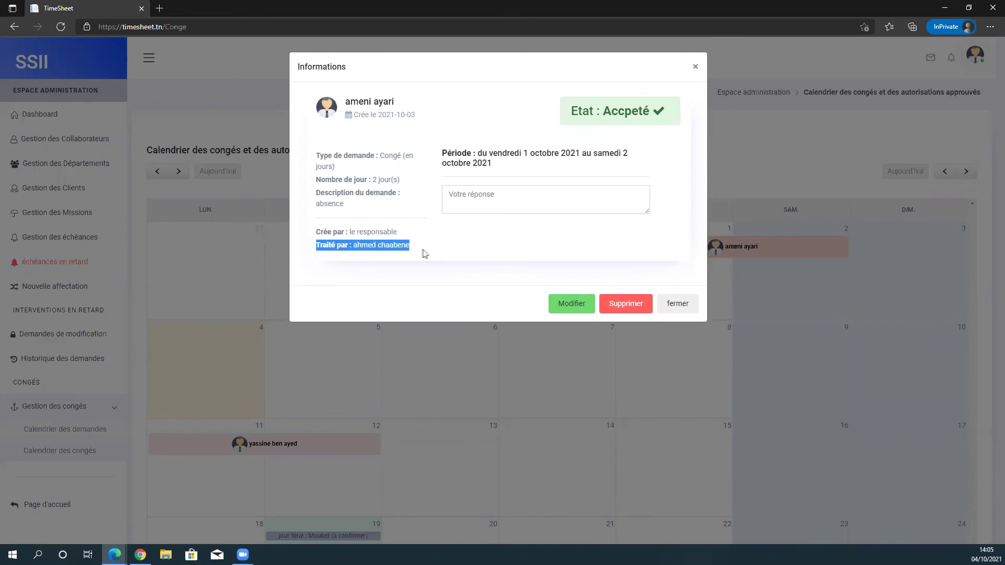
click(439, 251)
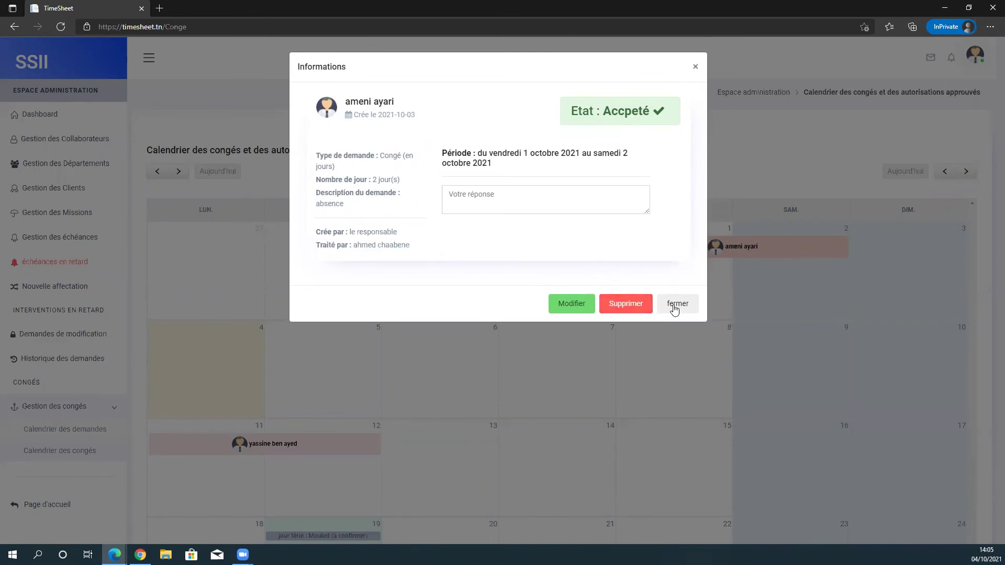
click(675, 307)
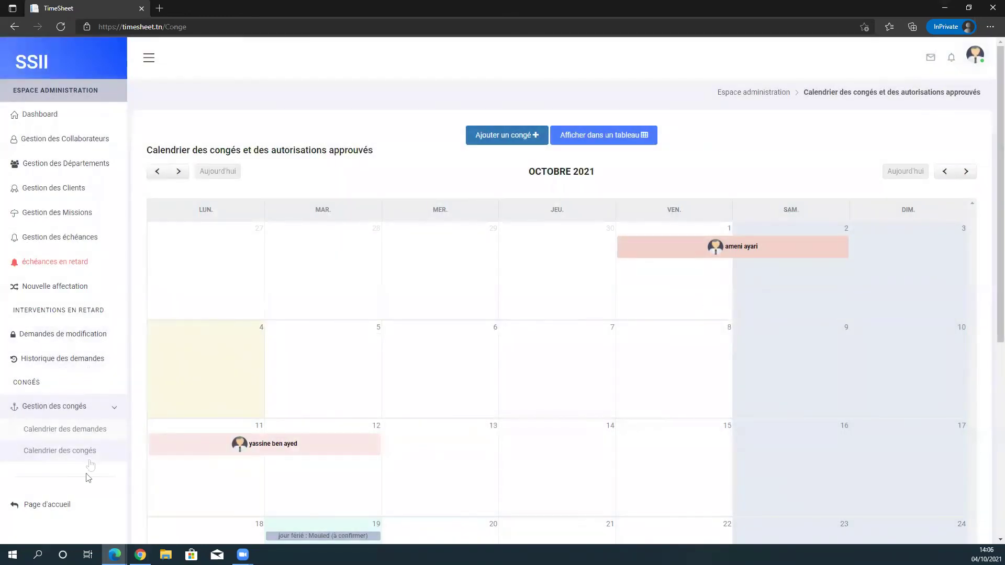
Open the Congés dashboard under Dashboards & Reporting, examine the October 2021 requests' statuses and periods, and return to the home page
click(78, 510)
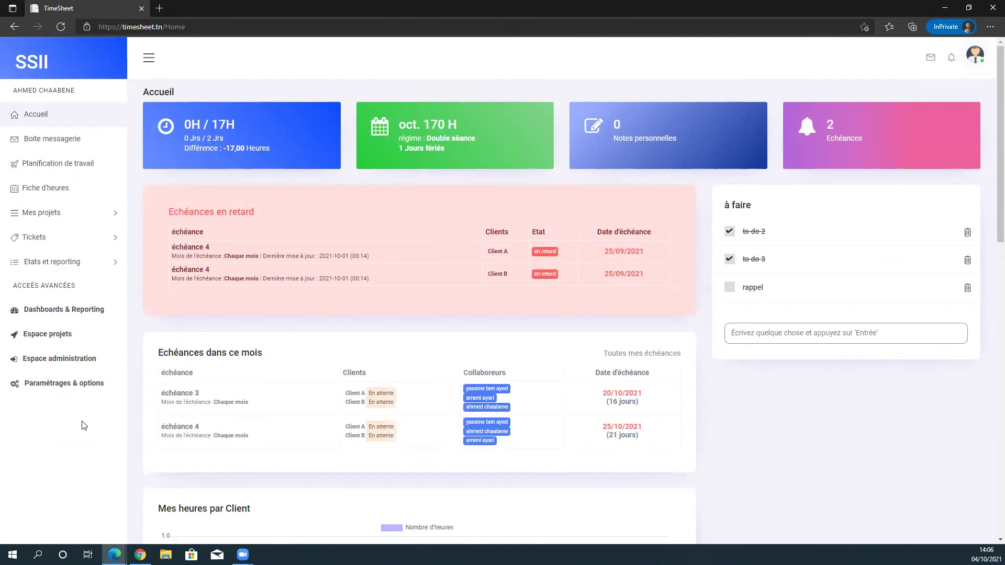
click(49, 309)
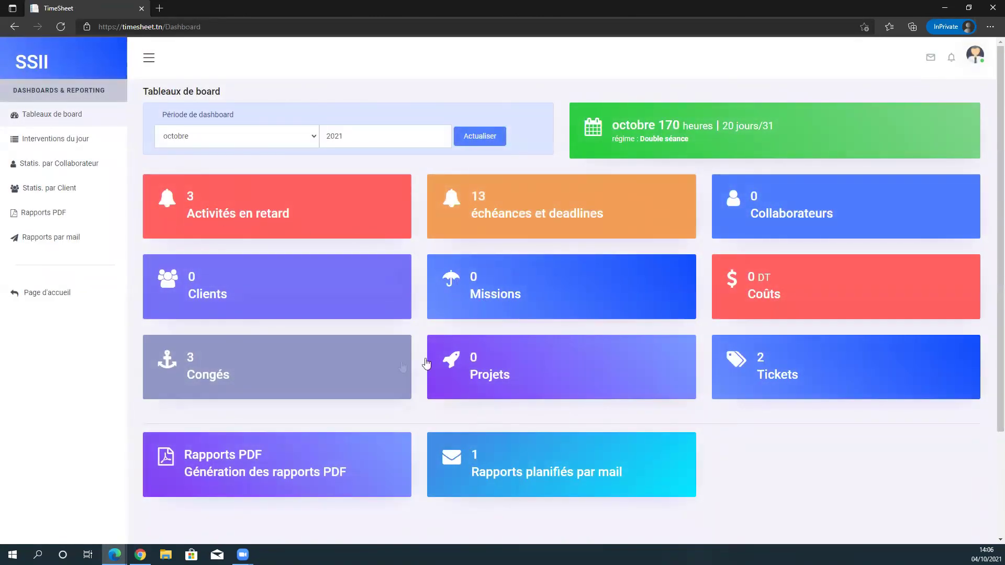
click(196, 369)
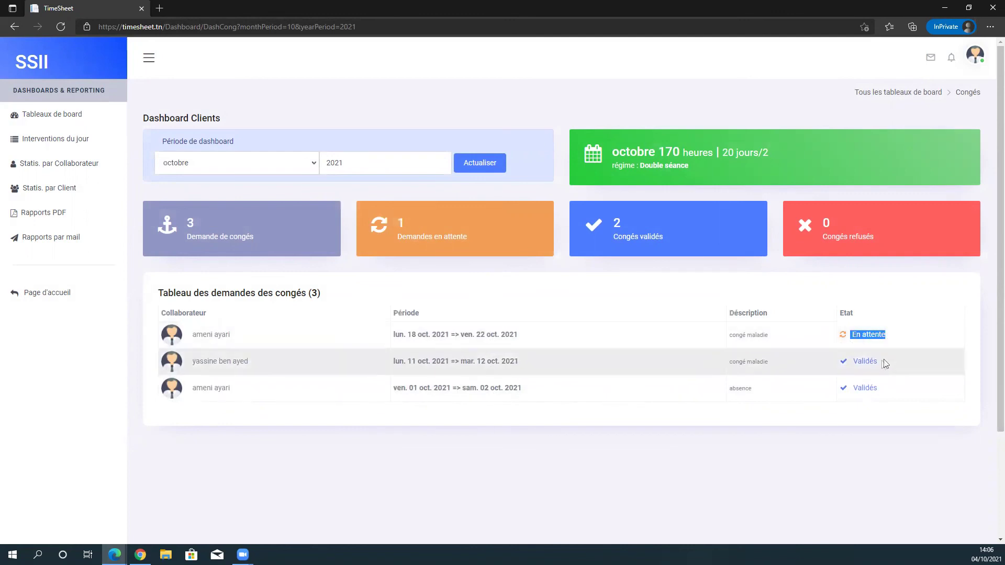
click(480, 387)
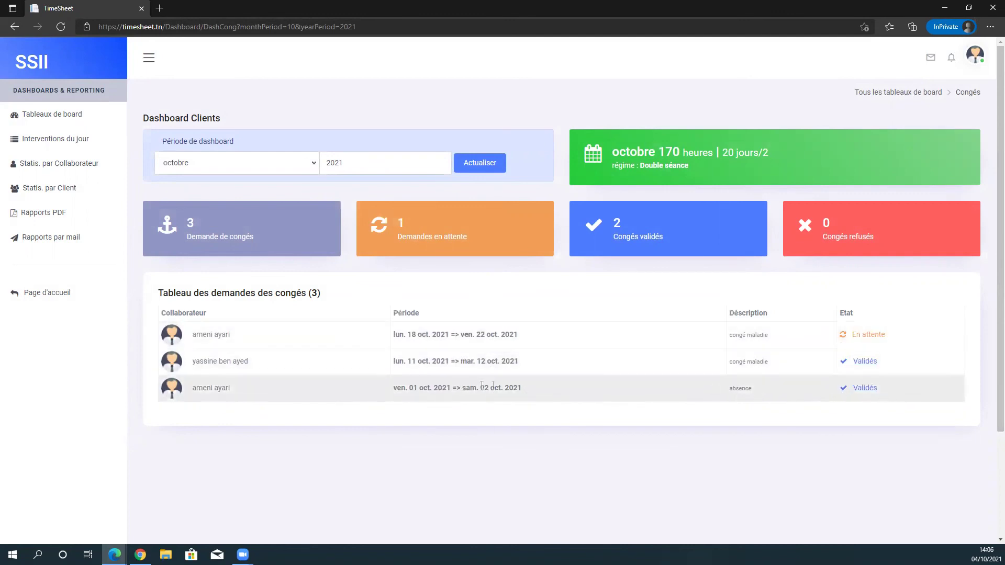
drag(525, 390, 362, 335)
click(361, 335)
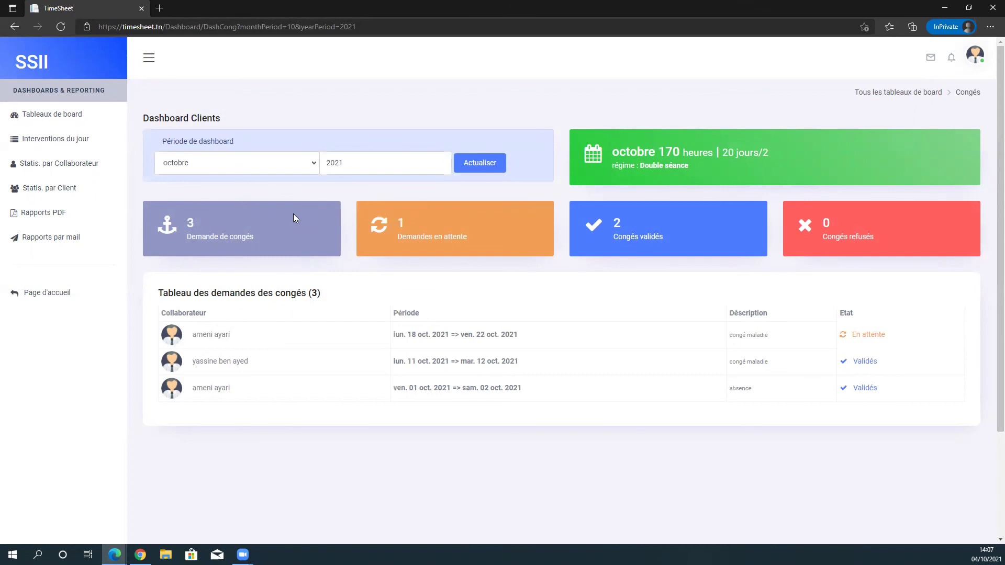
click(45, 301)
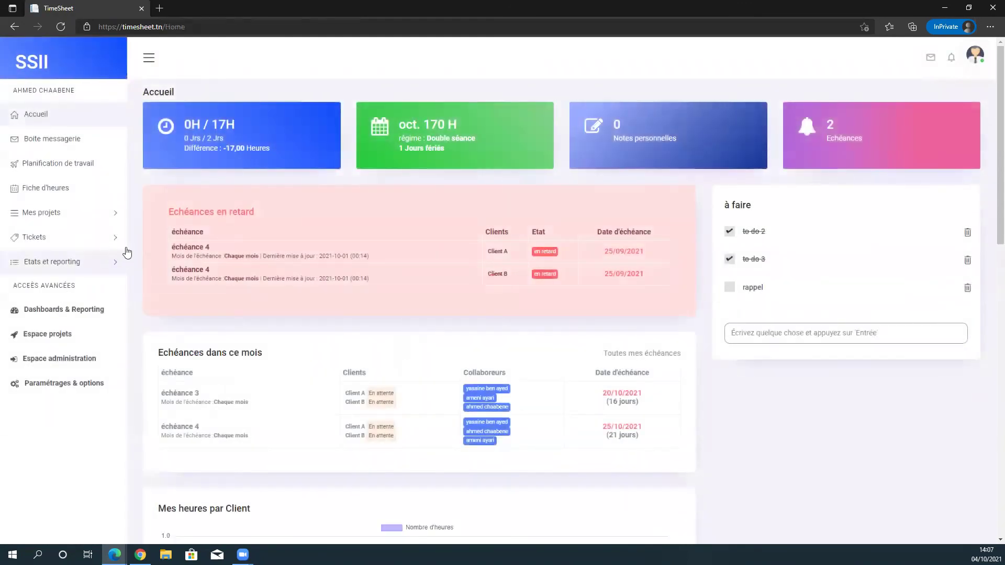